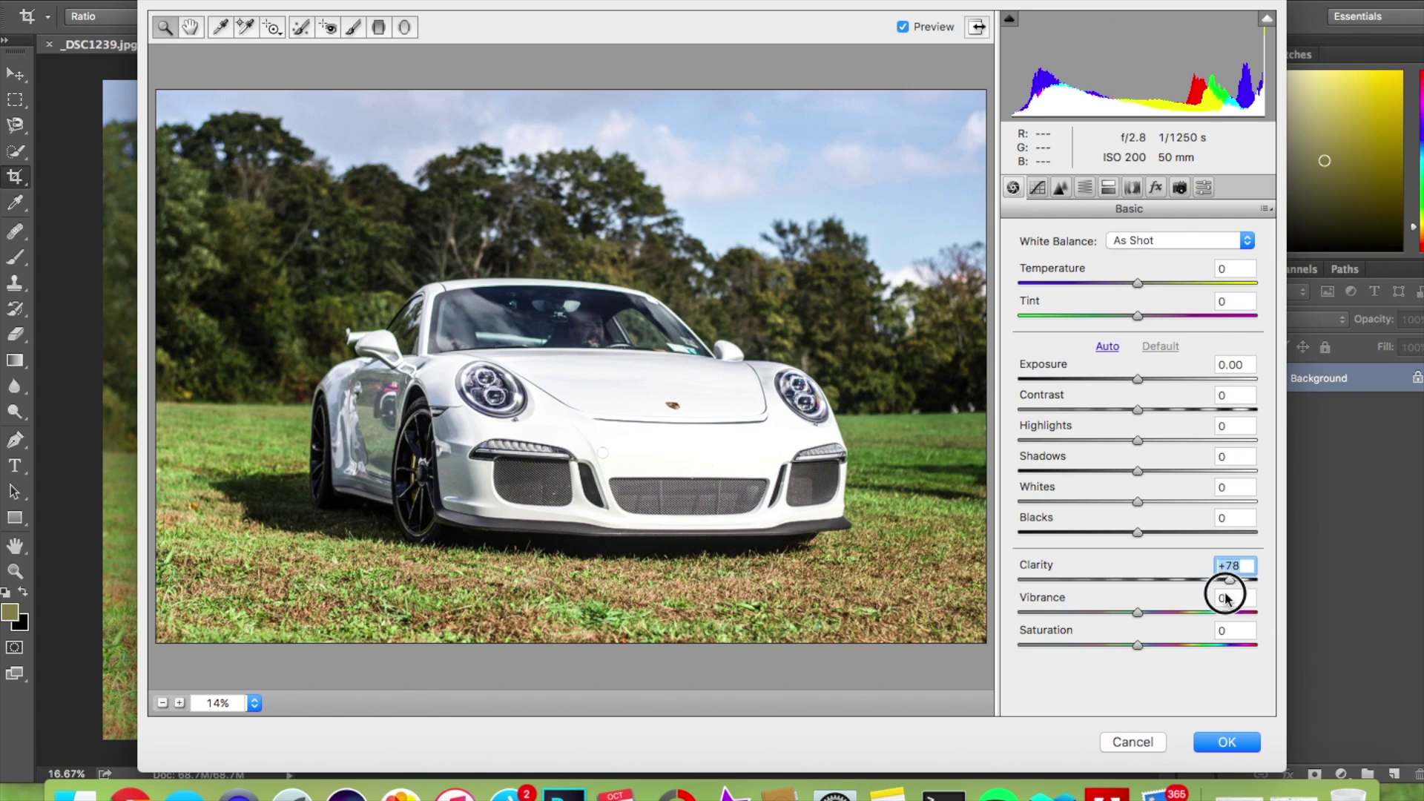
Set Exposure to -0.20, Highlights to -22, Shadows to -6, Whites to -44, Blacks to +33 and Clarity to +60.
mouse_move(1138, 379)
left_mouse_down()
mouse_move(1154, 376)
mouse_move(1133, 379)
left_mouse_up()
left_click_drag(1157, 443, 1112, 442)
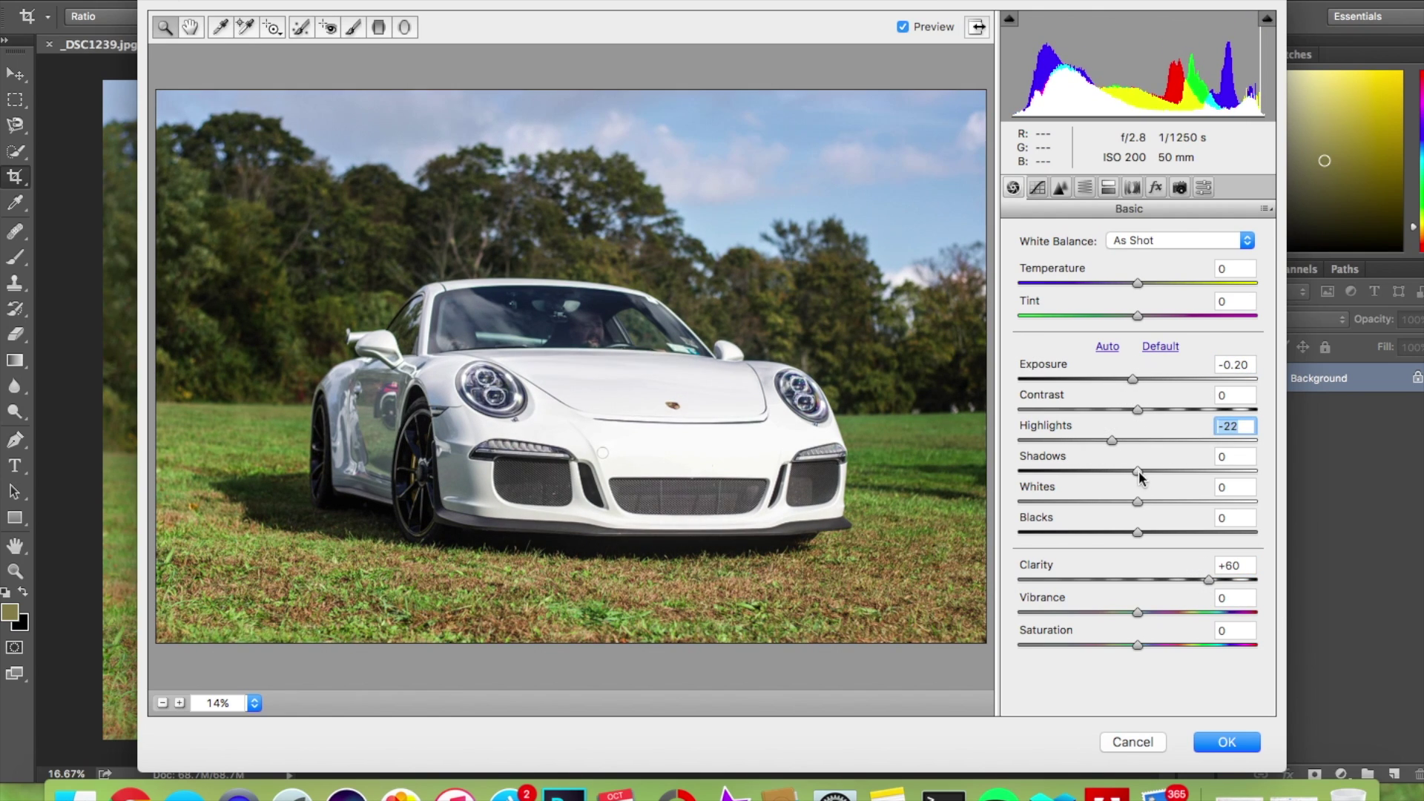
left_click_drag(1161, 483, 1184, 544)
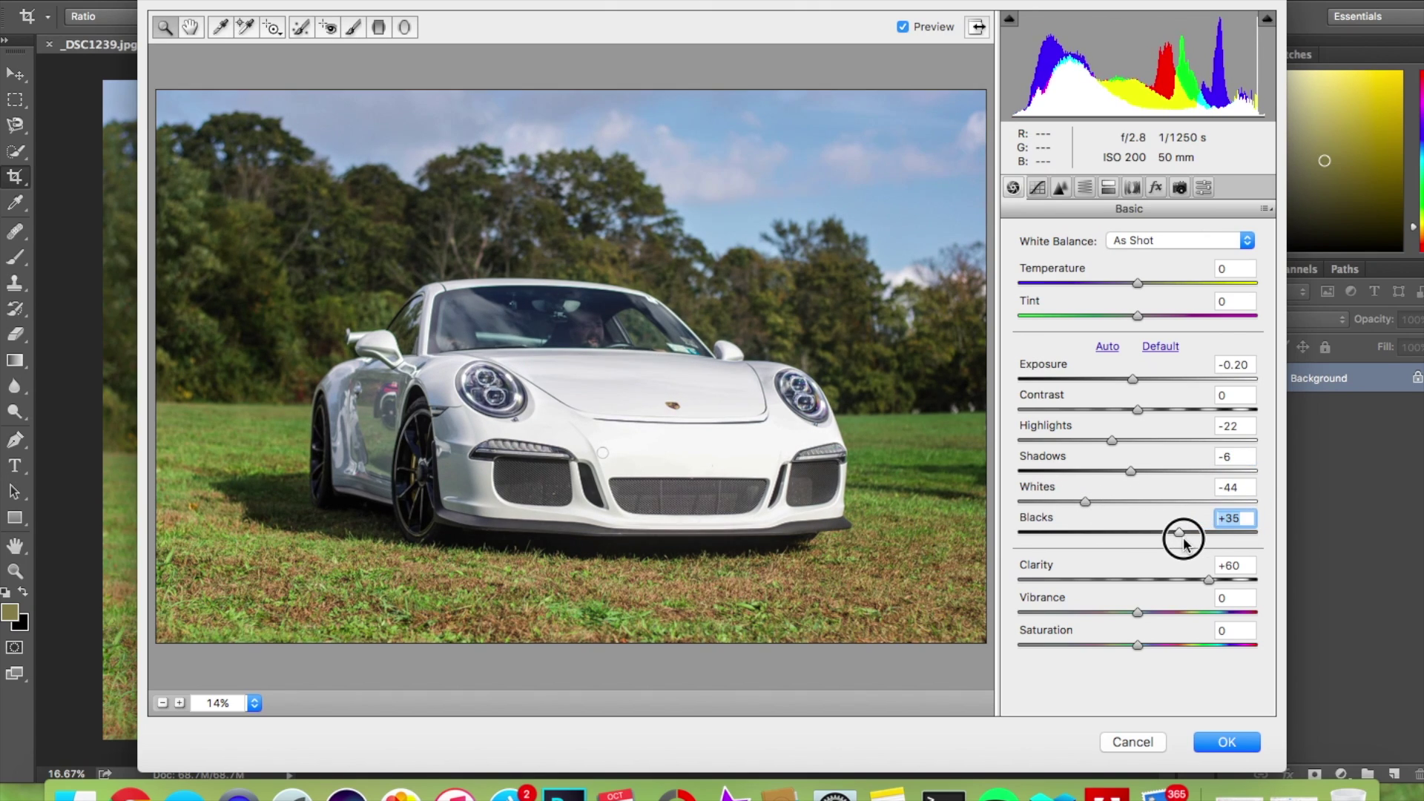
Set Vibrance to +20 and Saturation to -2, and apply the raw adjustments to the photo.
mouse_move(1150, 618)
left_mouse_down()
mouse_move(1220, 614)
mouse_move(1163, 623)
left_mouse_up()
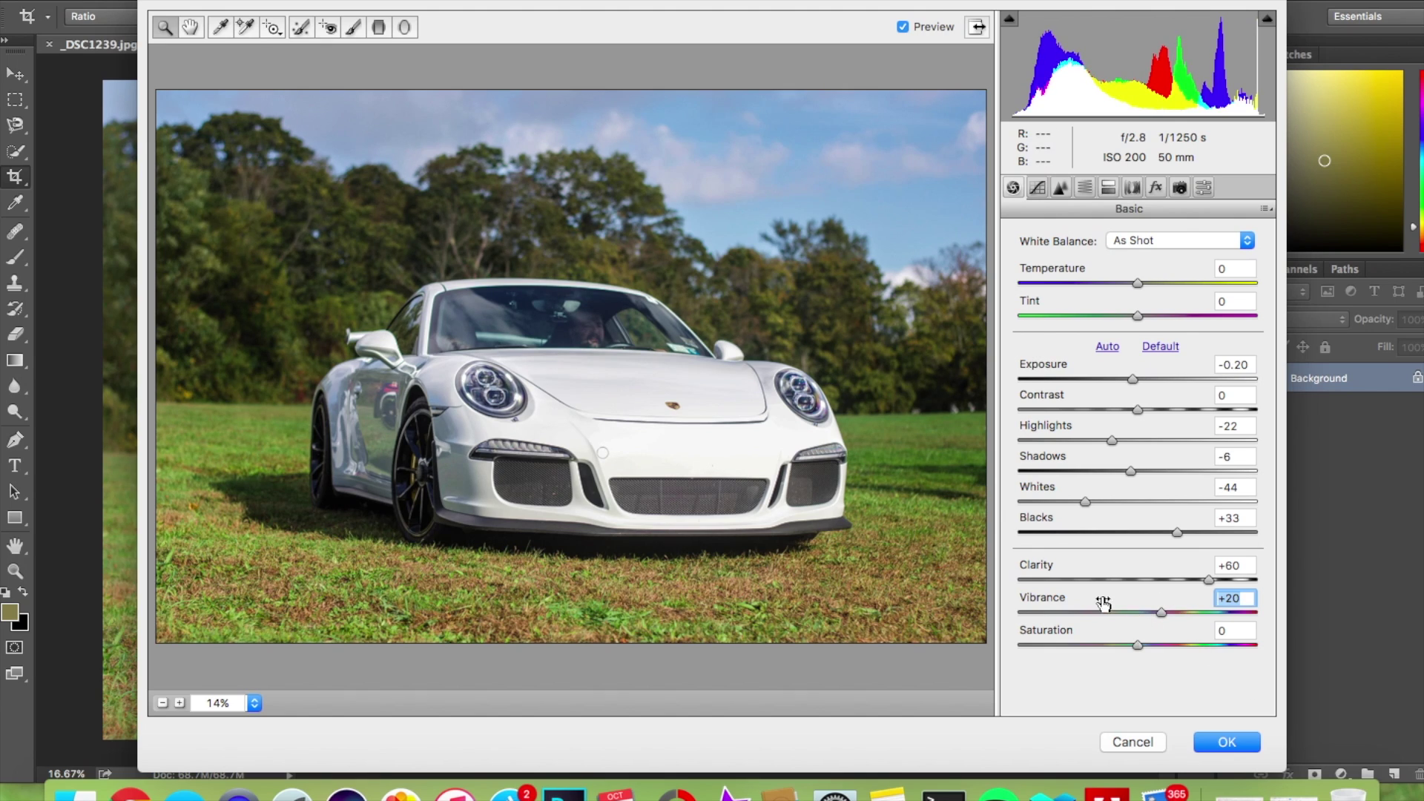
left_click_drag(1137, 645, 1170, 647)
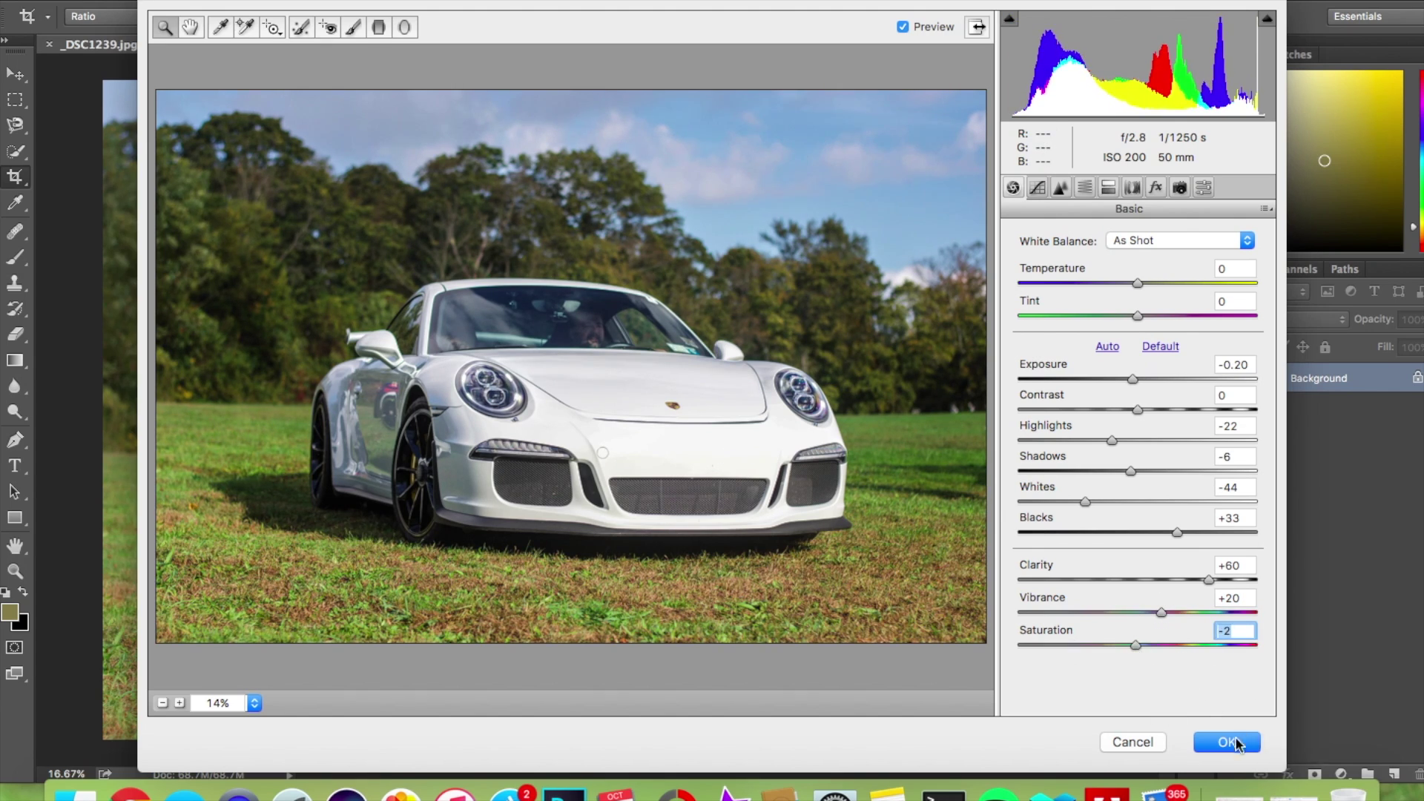
left_click(1236, 743)
Crop the photo tighter around the white car, trimming the surrounding trees, sky and grass.
scroll(534, 424, "up", 4)
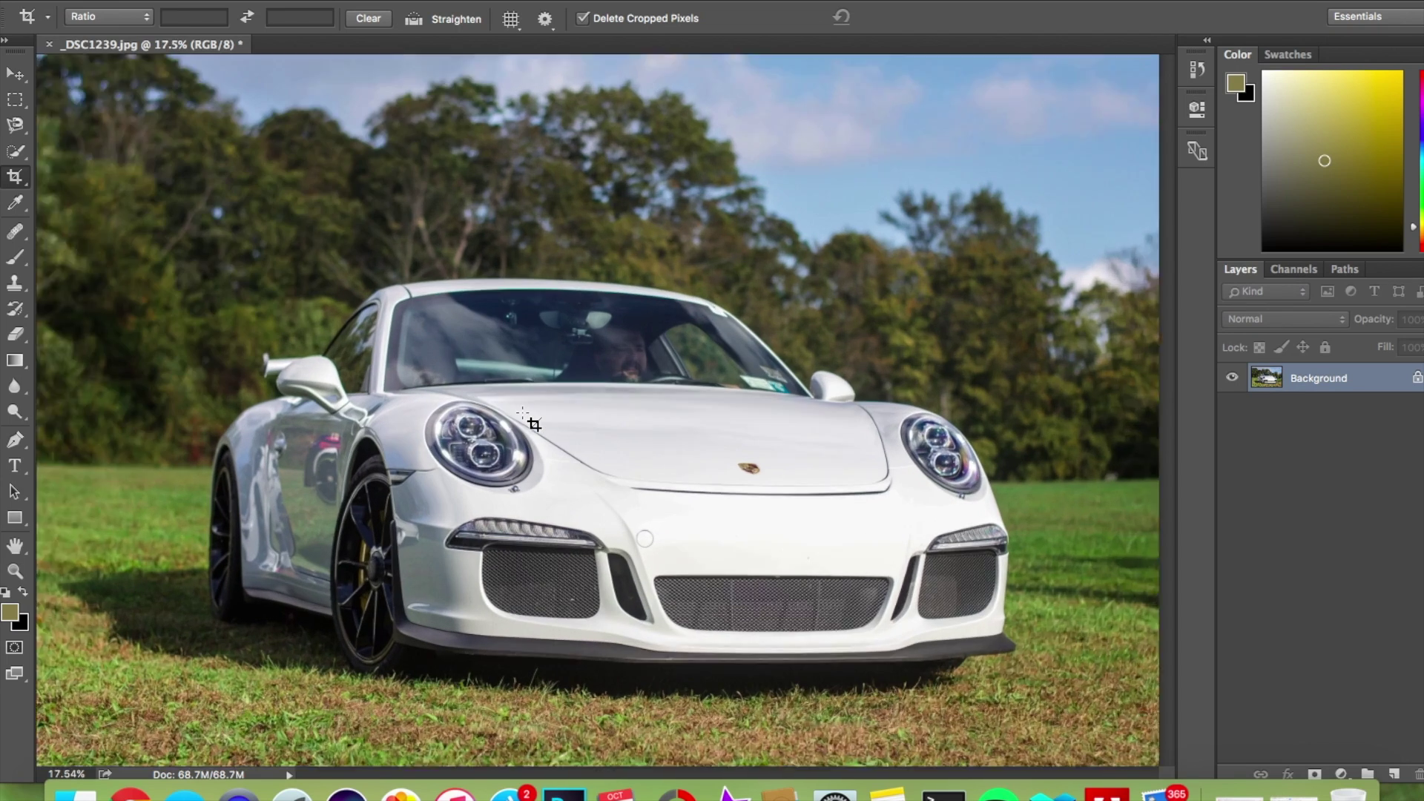
scroll(533, 424, "down", 5)
left_click_drag(318, 212, 989, 612)
key("Return")
scroll(776, 547, "up", 3)
key("super+0")
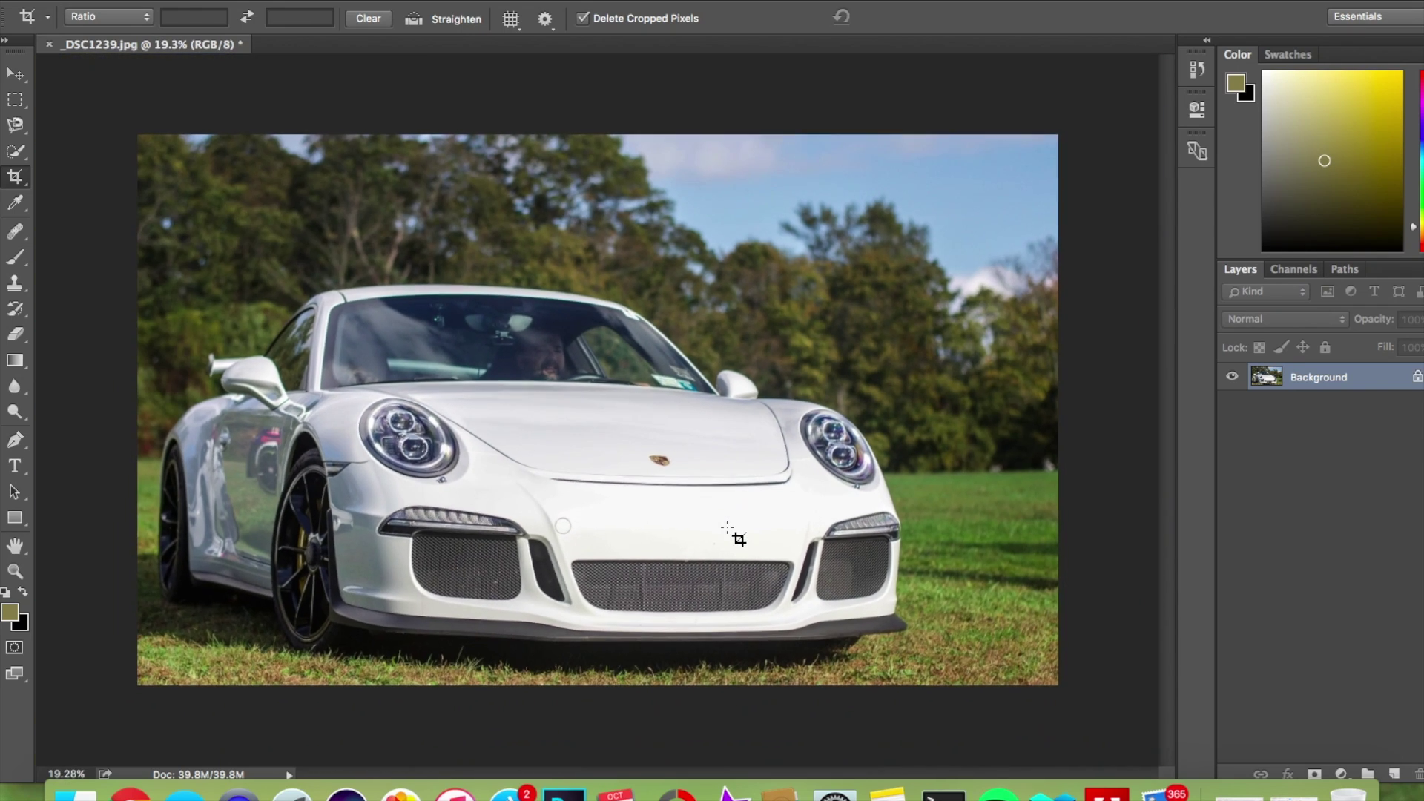
Close the photo and save its changes as a JPEG at quality 9 with the Baseline ("Standard") format.
key("super+w")
left_click(871, 264)
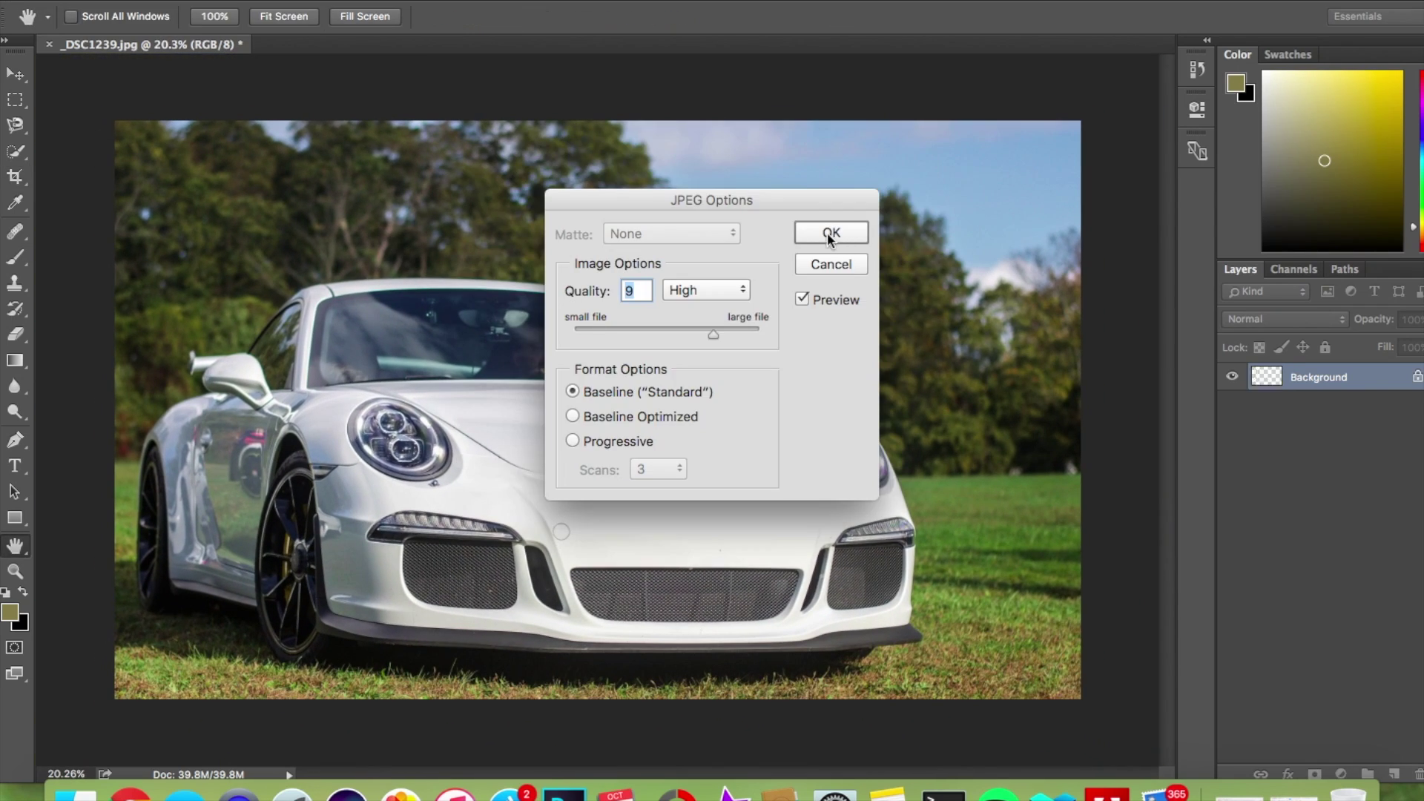
left_click(835, 232)
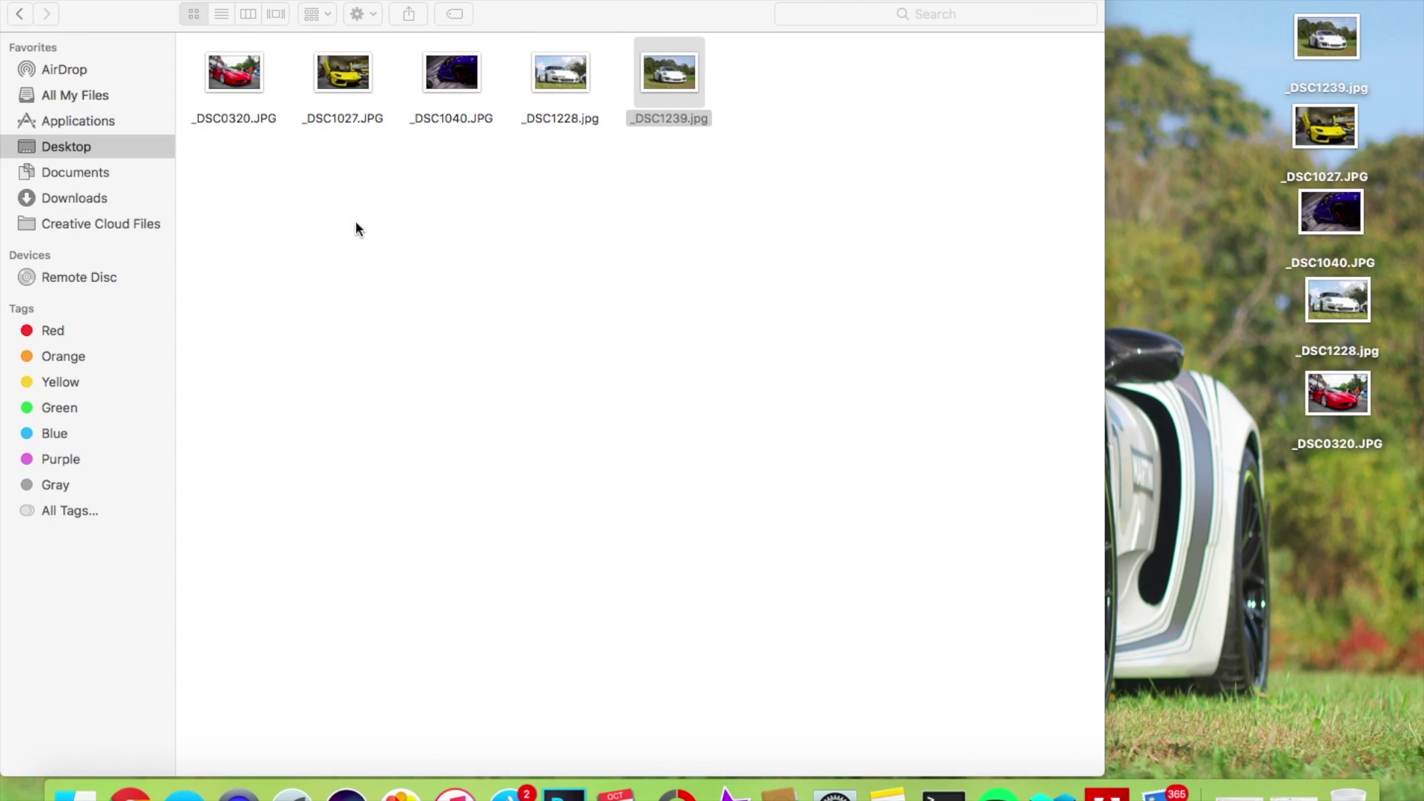
Open _DSC1239.jpg in the PhotoScape X editor and set the Adjust Color brush to Darken.
key("super+w")
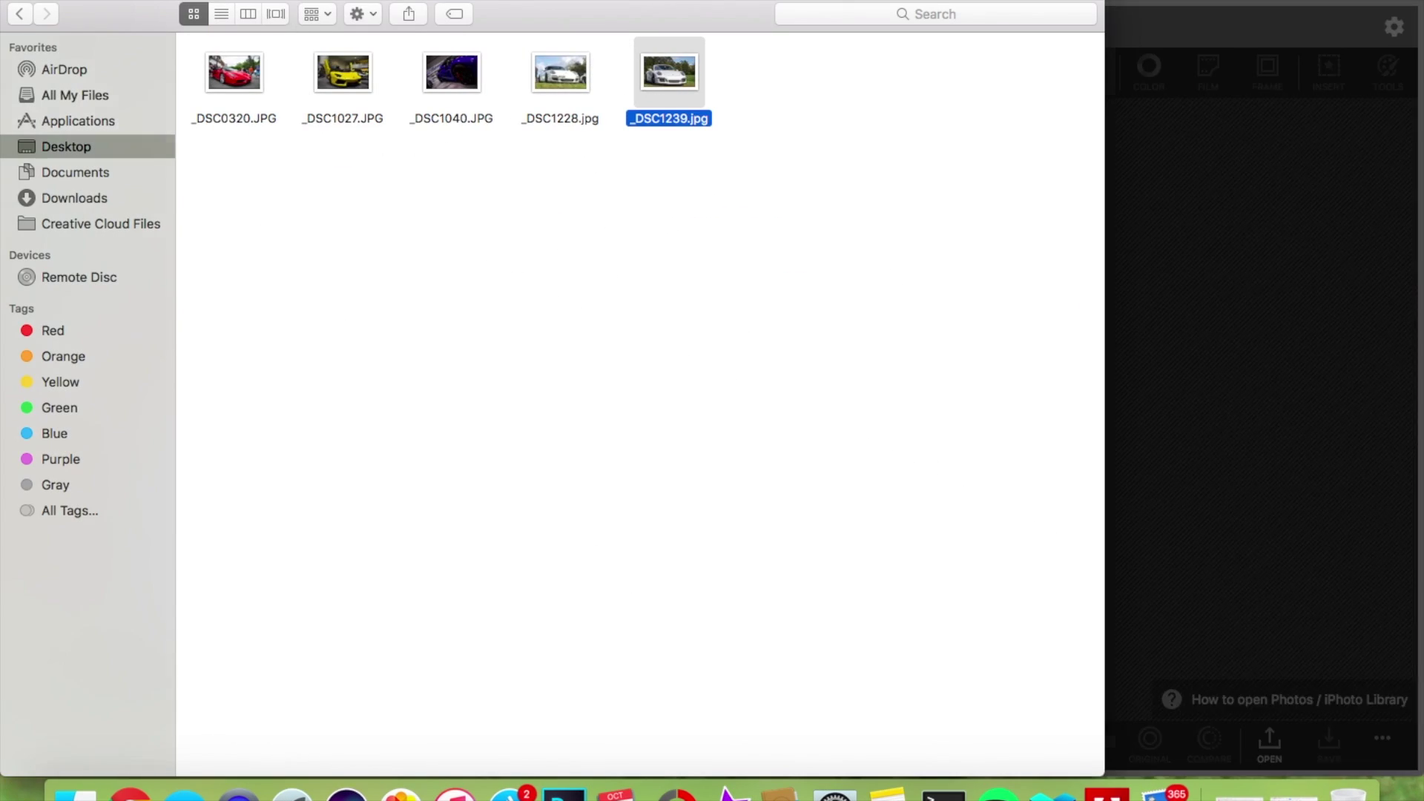
key("Return")
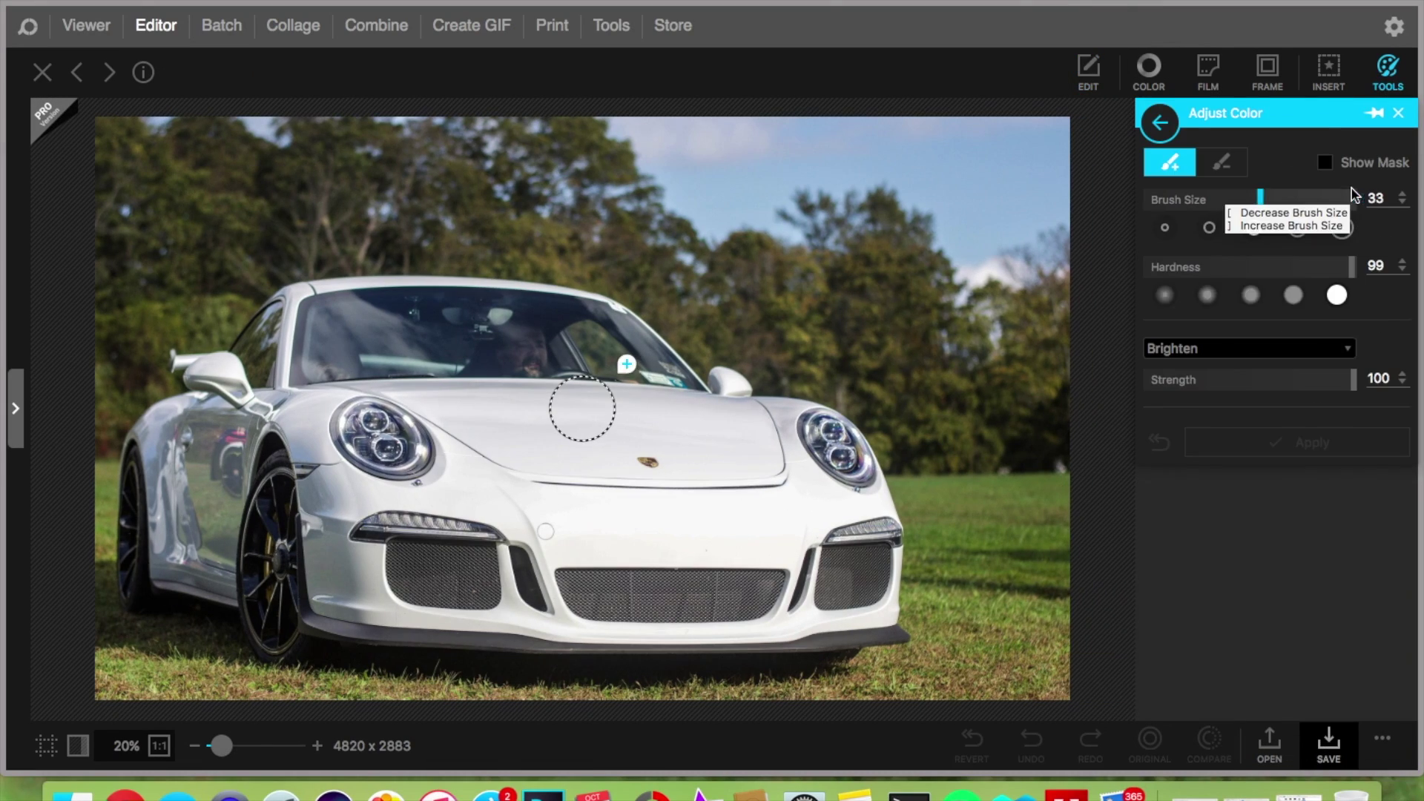
left_click(1187, 348)
left_click(1185, 393)
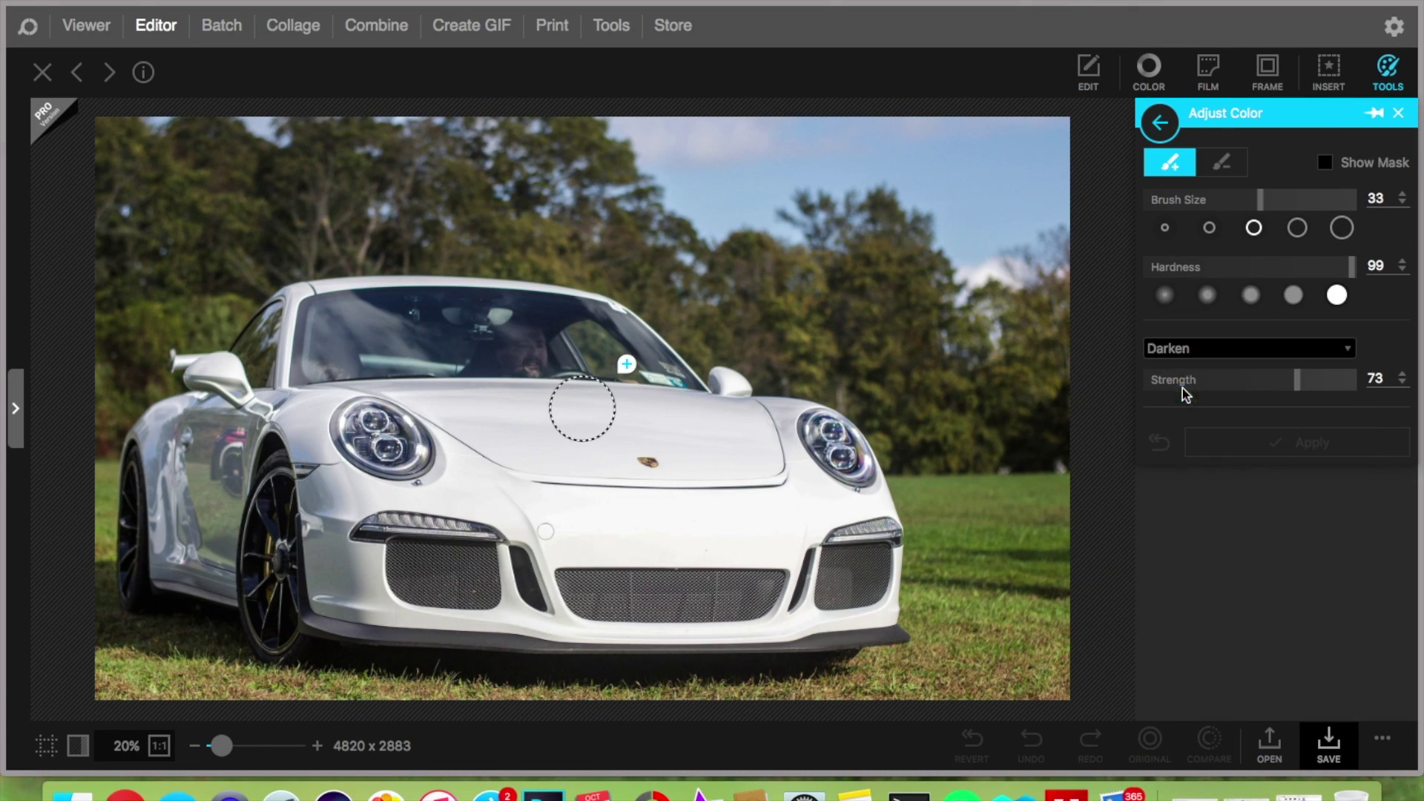
Brush a Darken mask over the whole windshield at brush size 33, hardness 99 and strength 1.
scroll(390, 310, "up", 5)
mouse_move(233, 329)
left_mouse_down()
mouse_move(227, 461)
mouse_move(292, 467)
mouse_move(459, 436)
mouse_move(636, 452)
mouse_move(305, 404)
mouse_move(273, 265)
left_mouse_up()
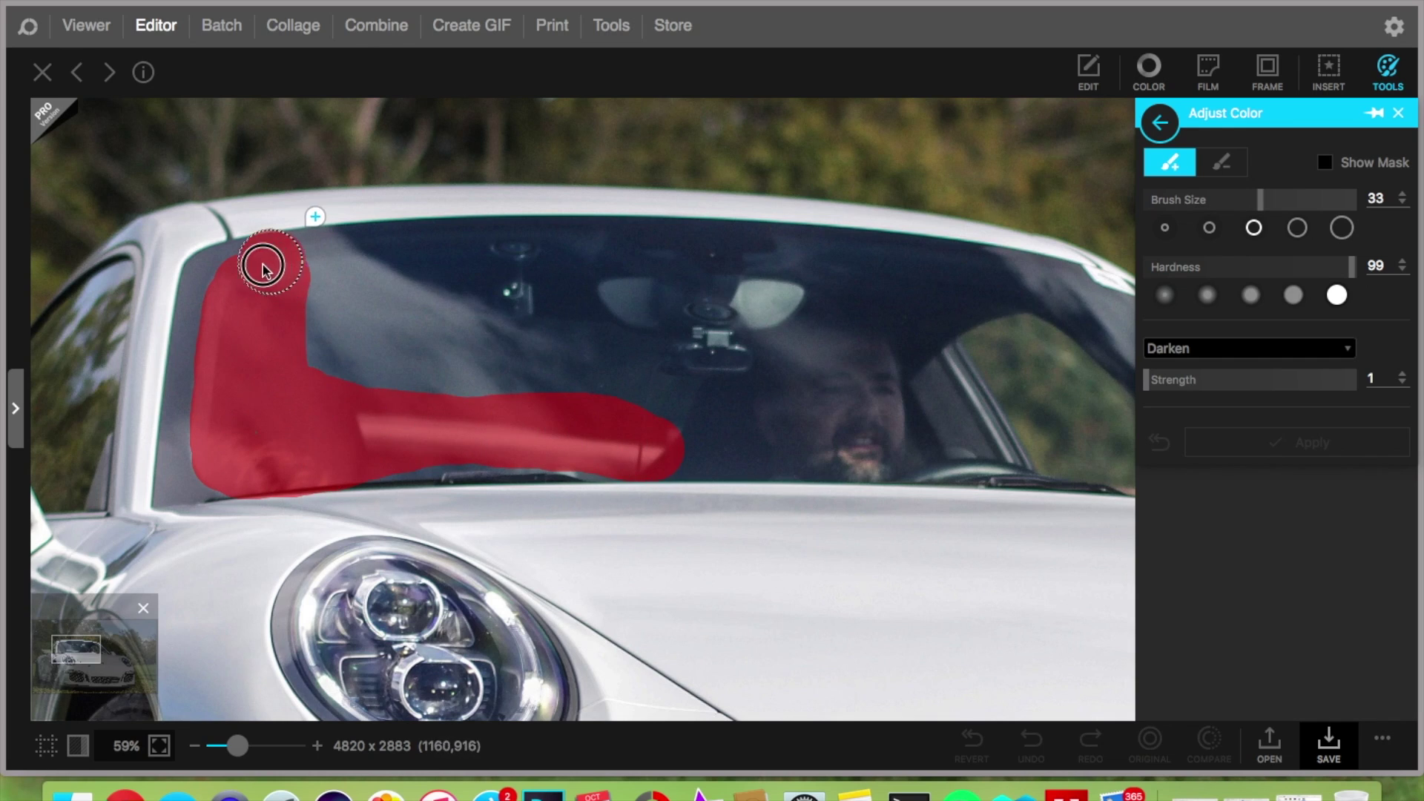
left_click_drag(207, 342, 275, 452)
mouse_move(447, 452)
left_mouse_down()
mouse_move(1032, 402)
mouse_move(327, 363)
mouse_move(314, 257)
mouse_move(669, 283)
mouse_move(581, 257)
mouse_move(739, 252)
mouse_move(1051, 295)
mouse_move(1060, 372)
mouse_move(1082, 354)
mouse_move(669, 340)
mouse_move(698, 326)
mouse_move(382, 332)
mouse_move(525, 367)
mouse_move(747, 308)
mouse_move(922, 469)
mouse_move(675, 434)
mouse_move(165, 434)
left_mouse_up()
scroll(691, 321, "right", 5)
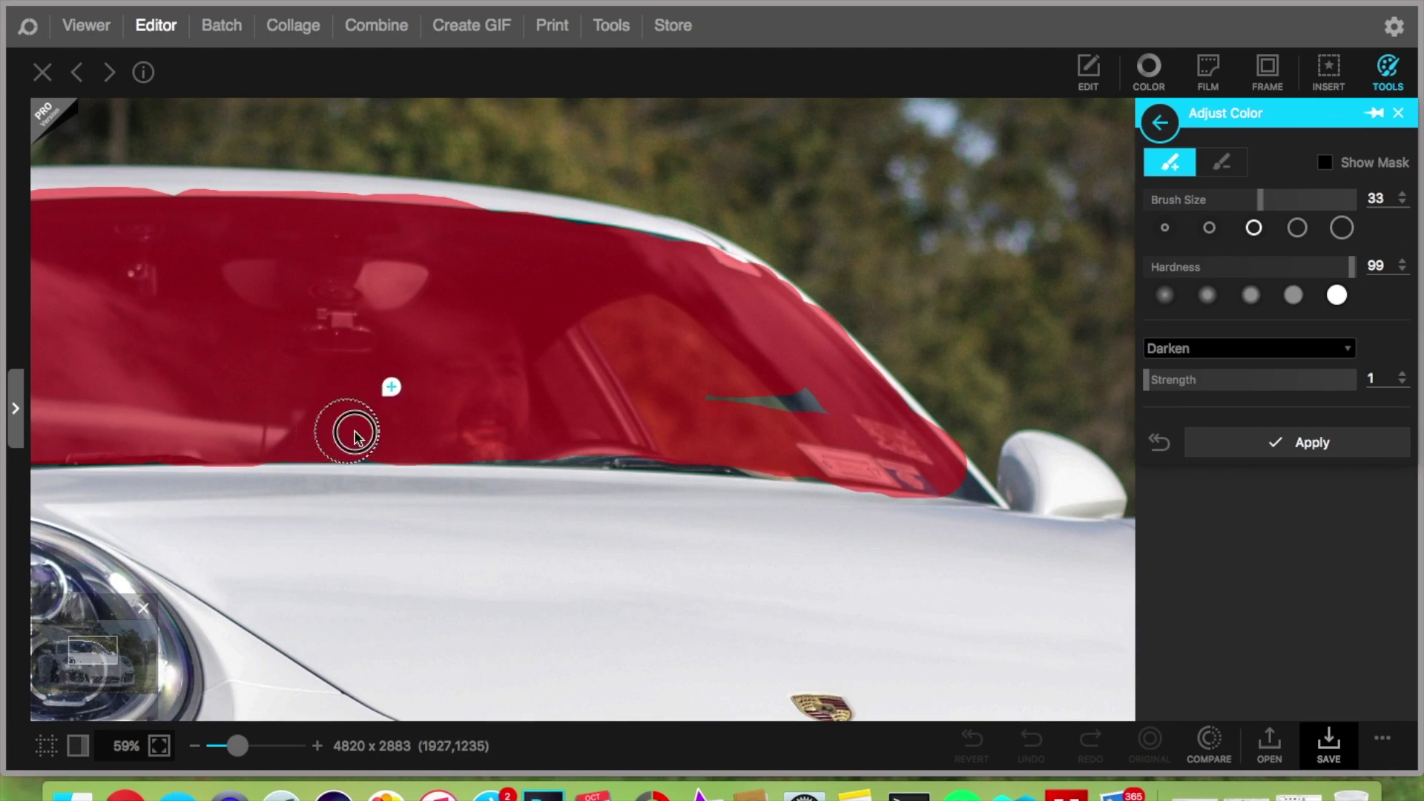
mouse_move(723, 443)
left_mouse_down()
mouse_move(830, 405)
mouse_move(971, 487)
left_mouse_up()
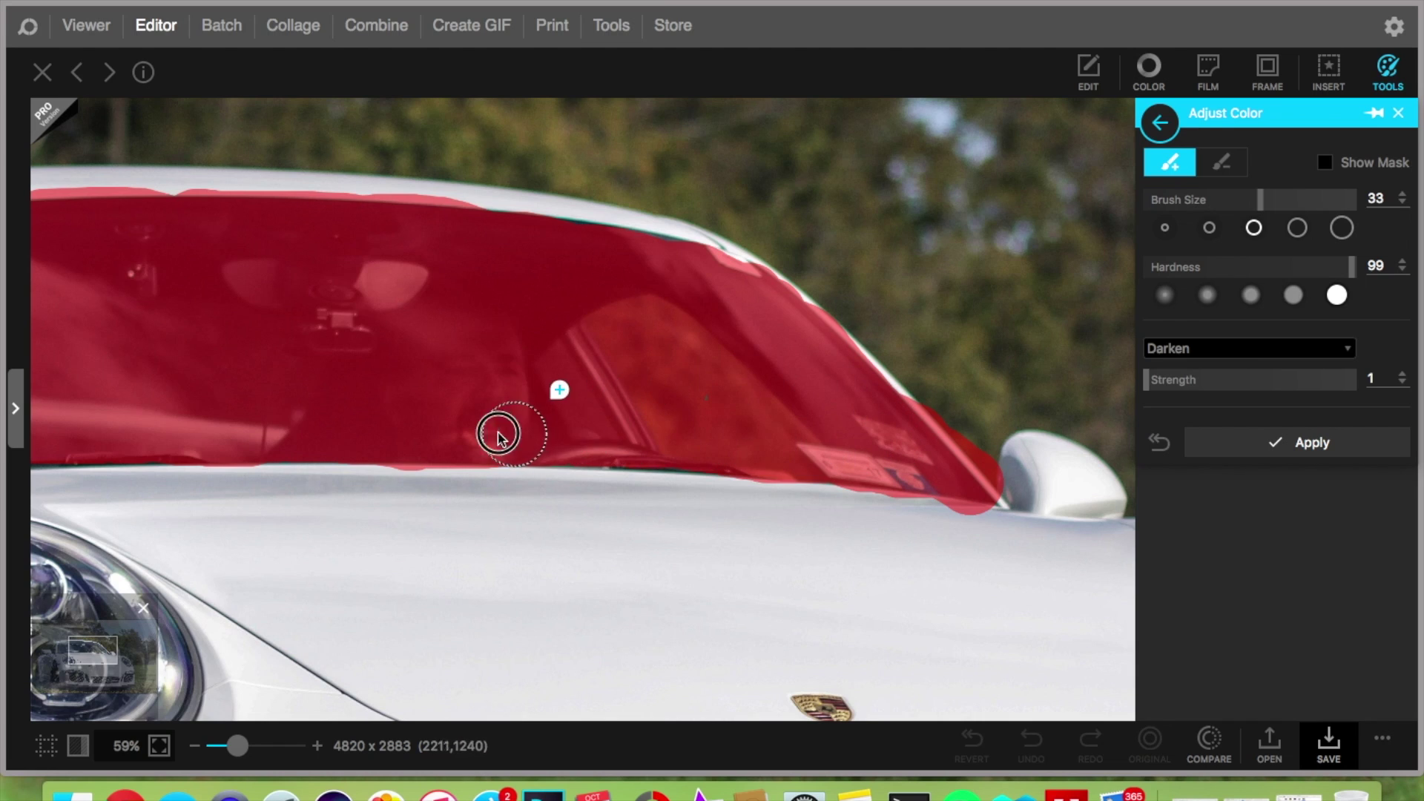
scroll(497, 437, "left", 8)
left_click(1222, 162)
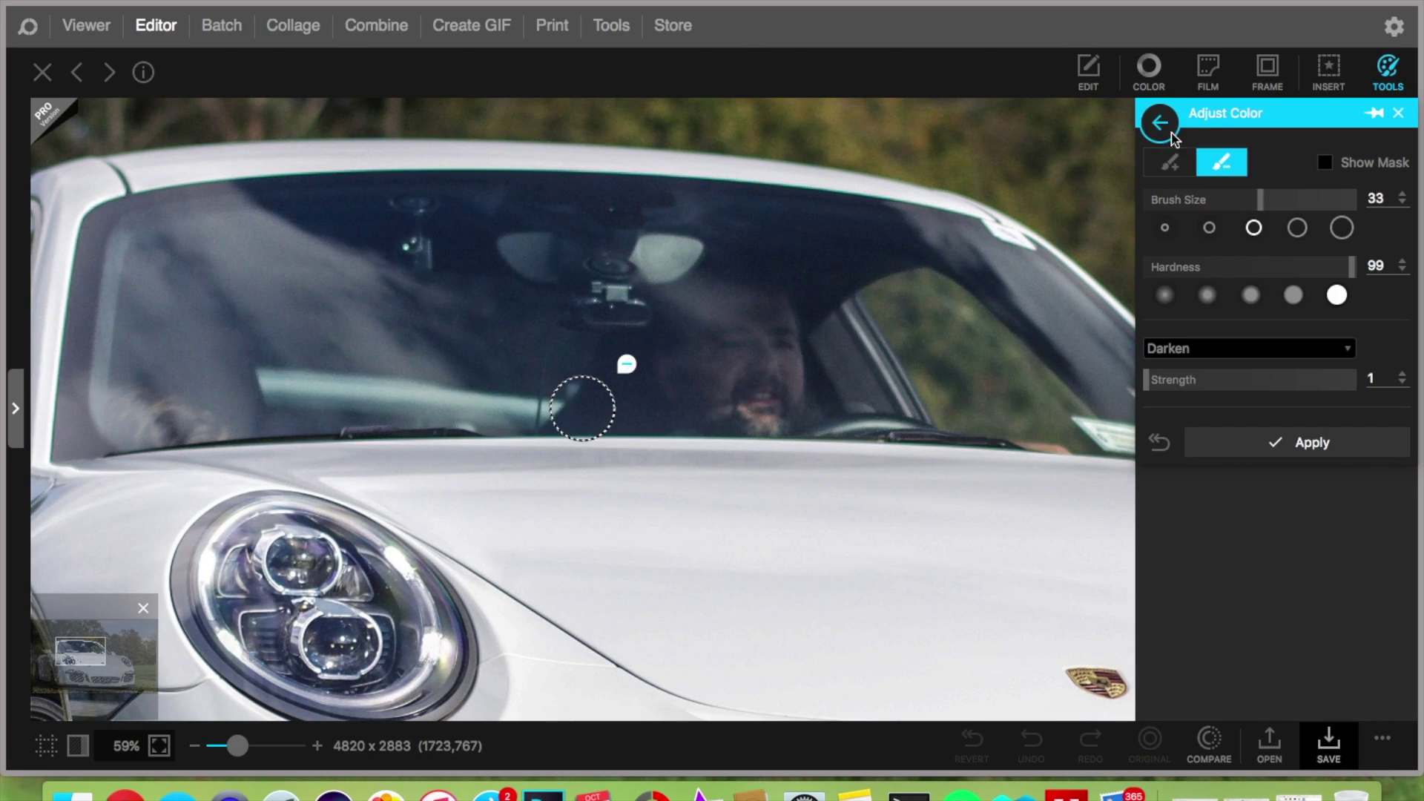
Restart the Adjust Color brush and paint another Darken mask across the full windshield.
left_click(1391, 71)
left_click(1344, 198)
mouse_move(682, 302)
left_mouse_down()
mouse_move(648, 258)
mouse_move(502, 200)
mouse_move(216, 210)
mouse_move(124, 236)
mouse_move(86, 410)
mouse_move(559, 254)
mouse_move(190, 280)
mouse_move(584, 213)
mouse_move(838, 222)
mouse_move(1023, 286)
mouse_move(671, 279)
mouse_move(913, 318)
mouse_move(1140, 381)
left_mouse_up()
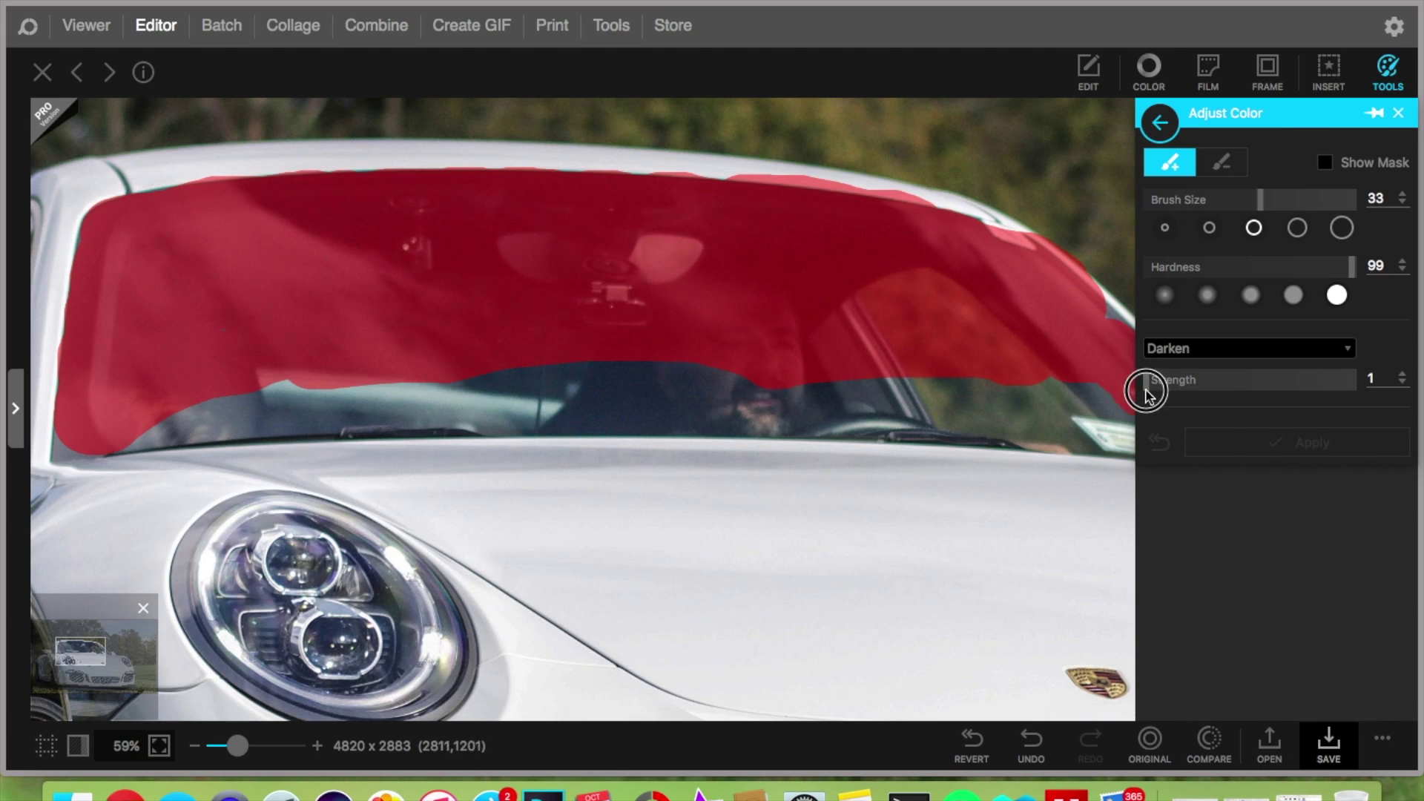
mouse_move(1090, 425)
left_mouse_down()
mouse_move(711, 404)
mouse_move(534, 417)
mouse_move(599, 391)
mouse_move(130, 404)
left_mouse_up()
left_click_drag(253, 417, 523, 431)
scroll(574, 415, "right", 5)
mouse_move(557, 370)
left_mouse_down()
mouse_move(853, 399)
mouse_move(832, 413)
left_mouse_up()
Erase the mask overspill from the roof edge, pillars and hood around the windshield.
left_click(1221, 162)
left_click_drag(857, 284, 997, 432)
left_click_drag(1004, 496, 886, 479)
scroll(781, 472, "left", 5)
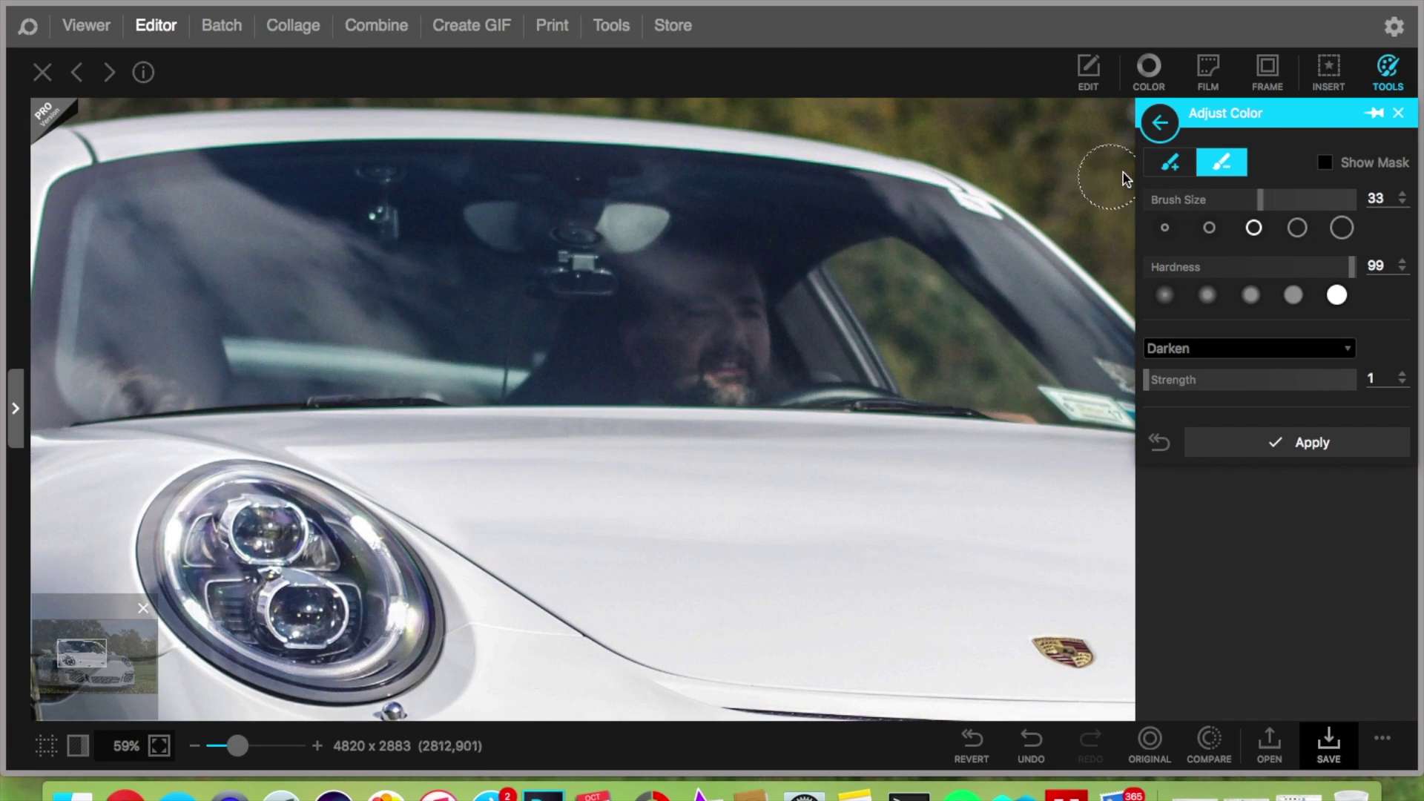
left_click(1169, 161)
scroll(455, 371, "right", 7)
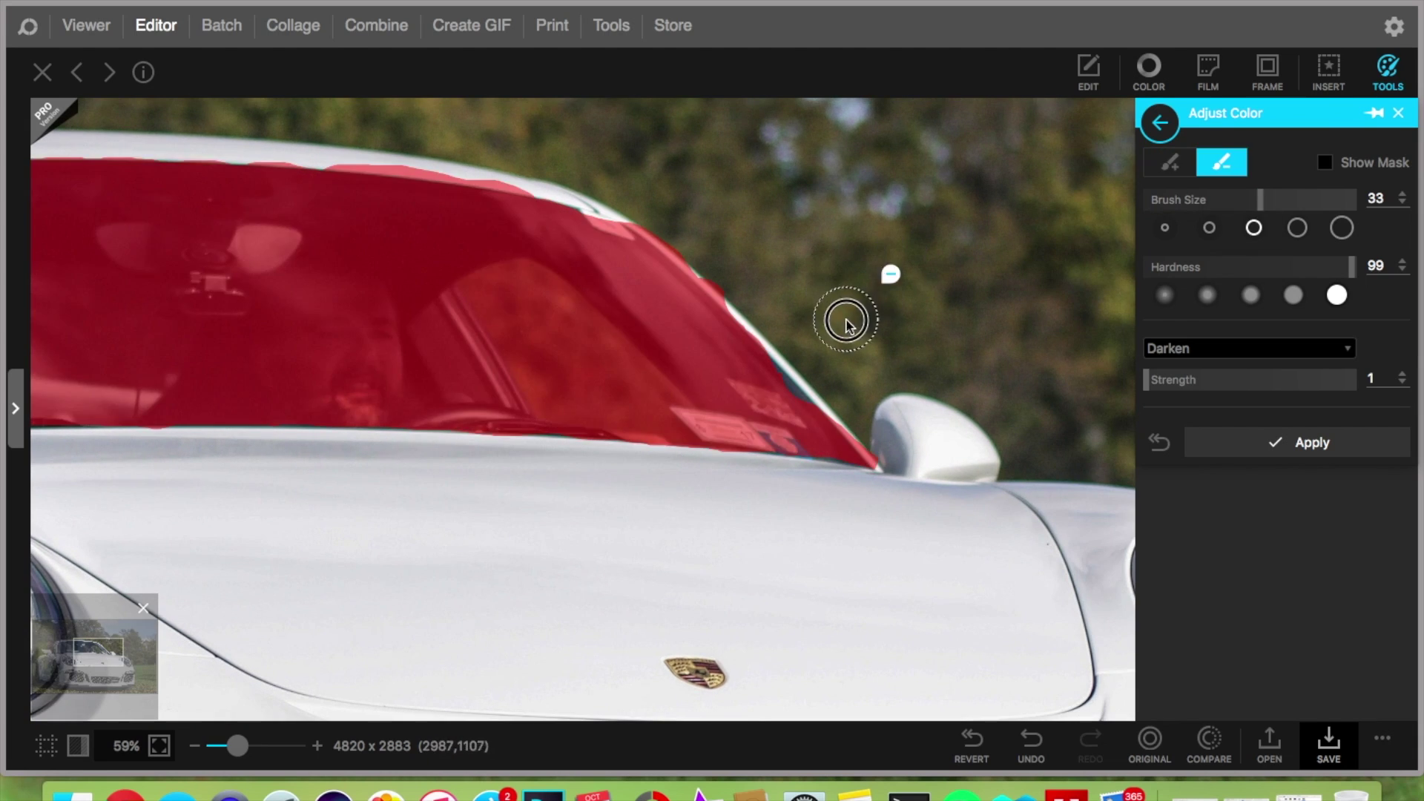
left_click(1221, 162)
scroll(771, 214, "left", 5)
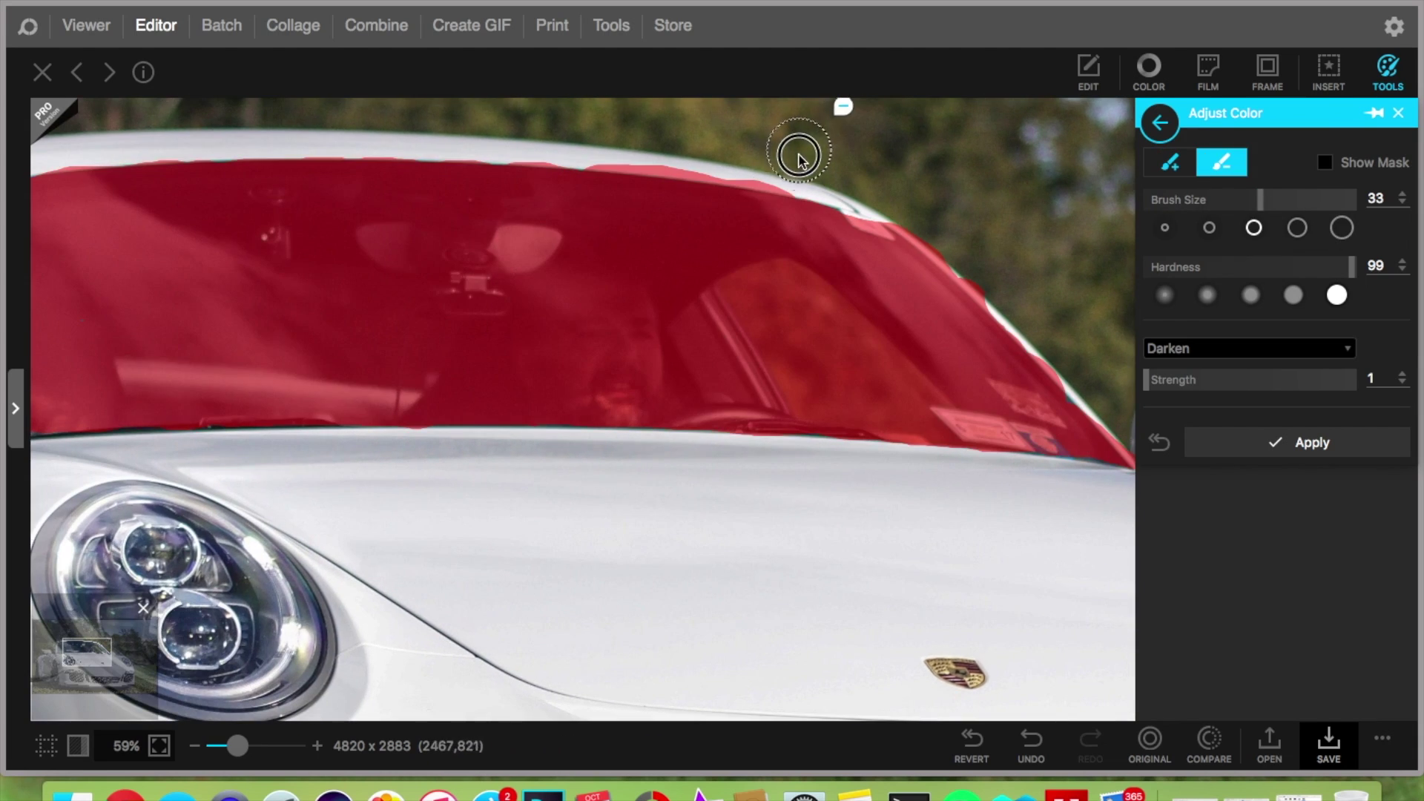
scroll(597, 138, "left", 5)
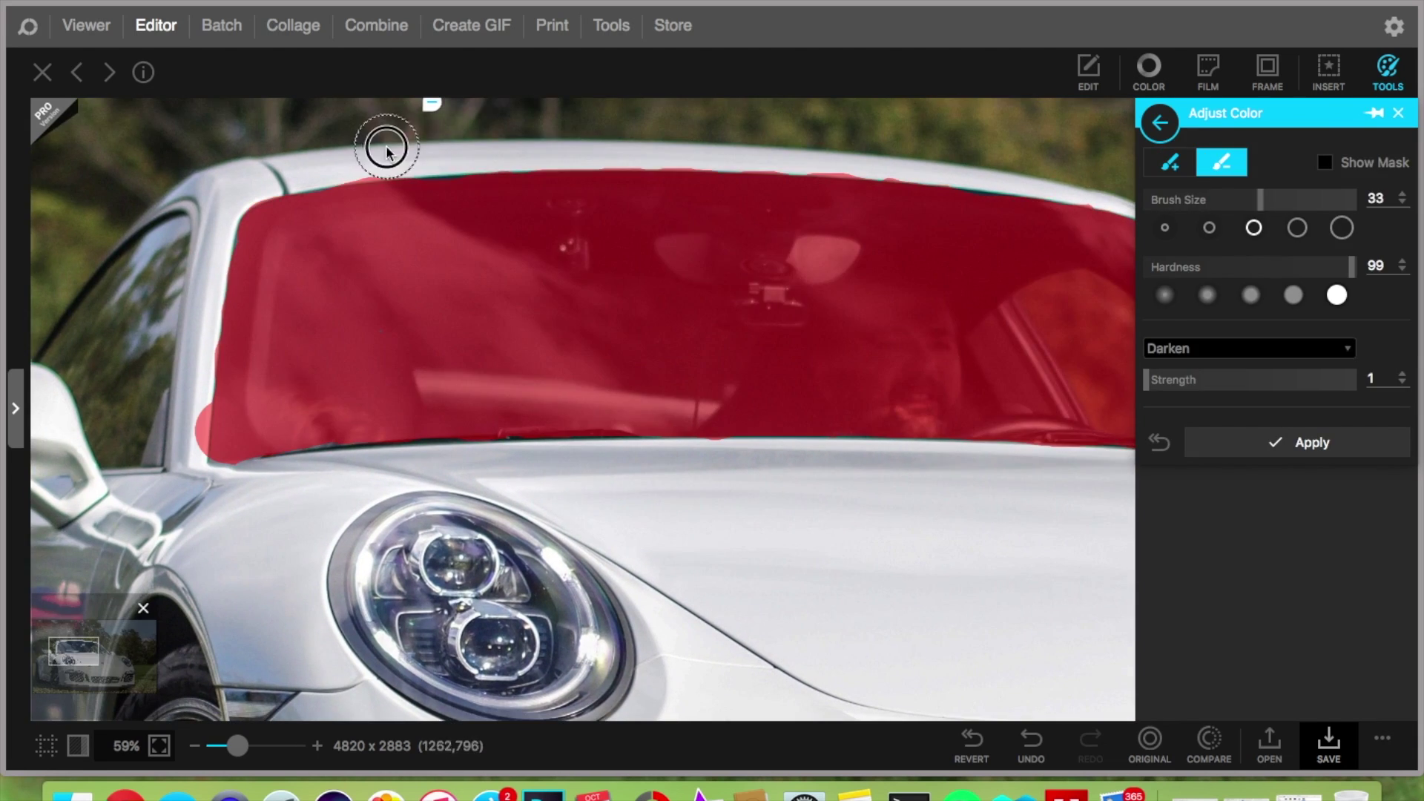
left_click_drag(172, 425, 170, 447)
Fill the remaining gaps in the Darken mask on the windshield and along its lower edge.
left_click(1168, 162)
left_click_drag(824, 285, 848, 272)
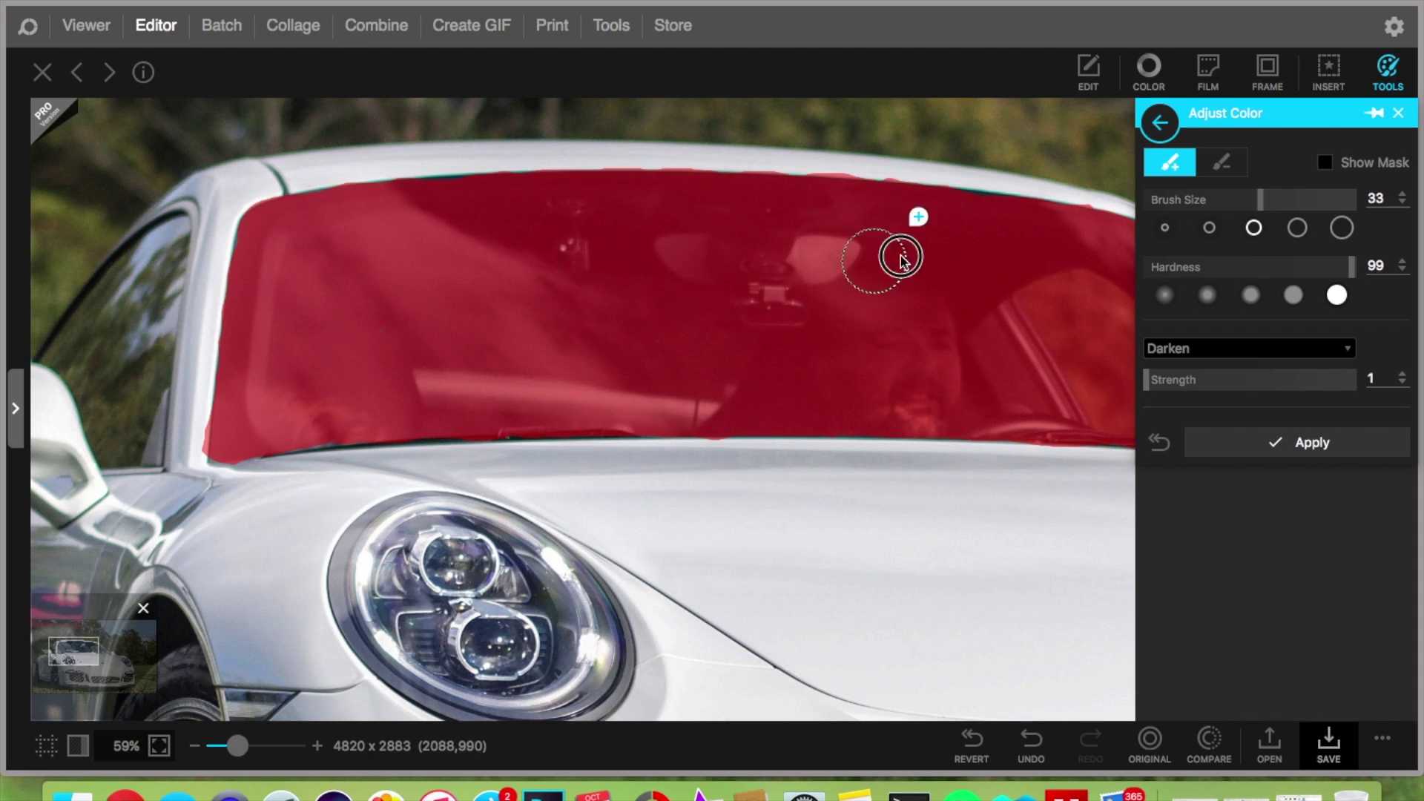
scroll(416, 245, "left", 3)
key("alt")
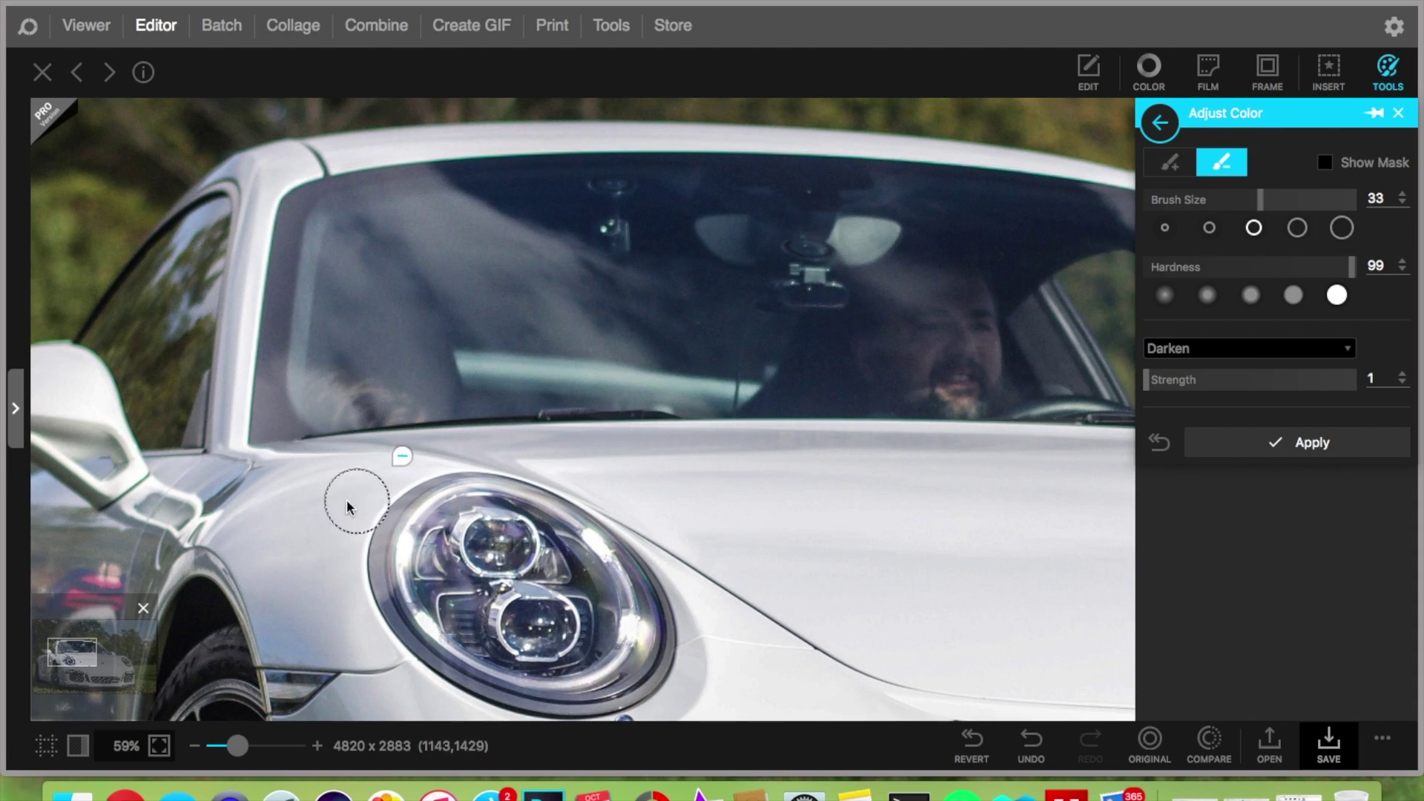
scroll(222, 413, "right", 10)
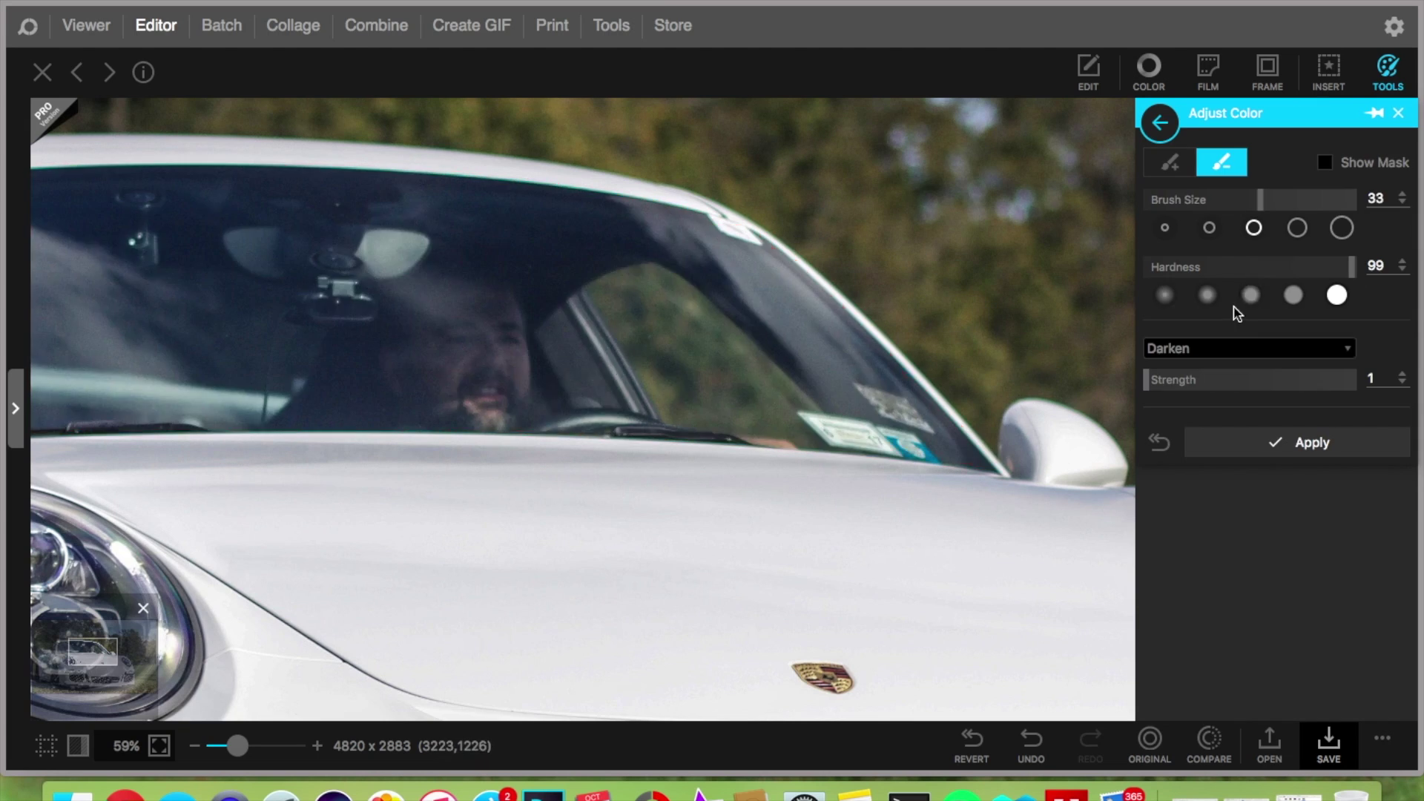
left_click(1169, 163)
scroll(895, 417, "down", 1)
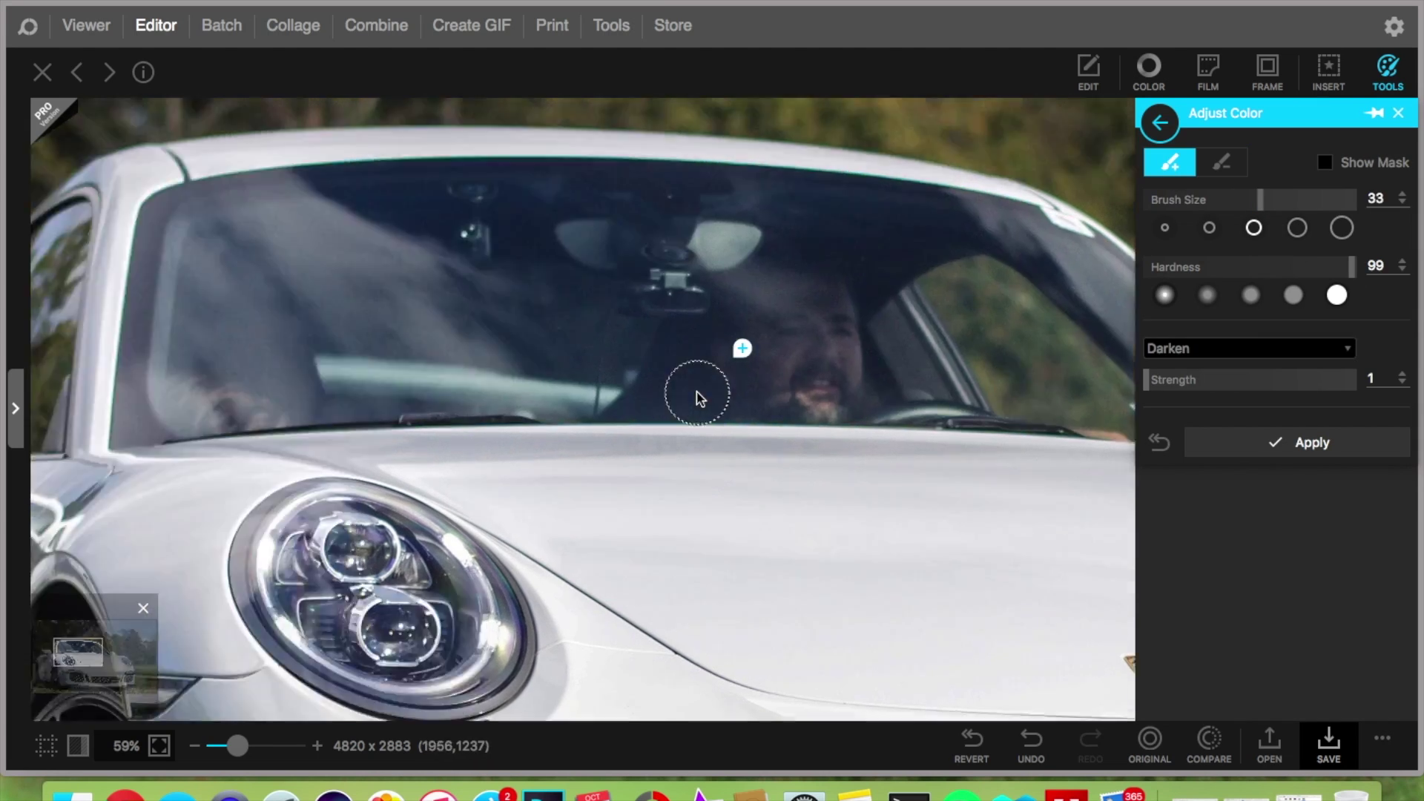
left_click_drag(581, 413, 1029, 464)
Set the windshield's Darken strength to 55, apply the adjustment and close the brush tool.
scroll(932, 531, "down", 1)
left_click_drag(1147, 380, 1265, 385)
scroll(961, 502, "down", 5)
left_click(1298, 442)
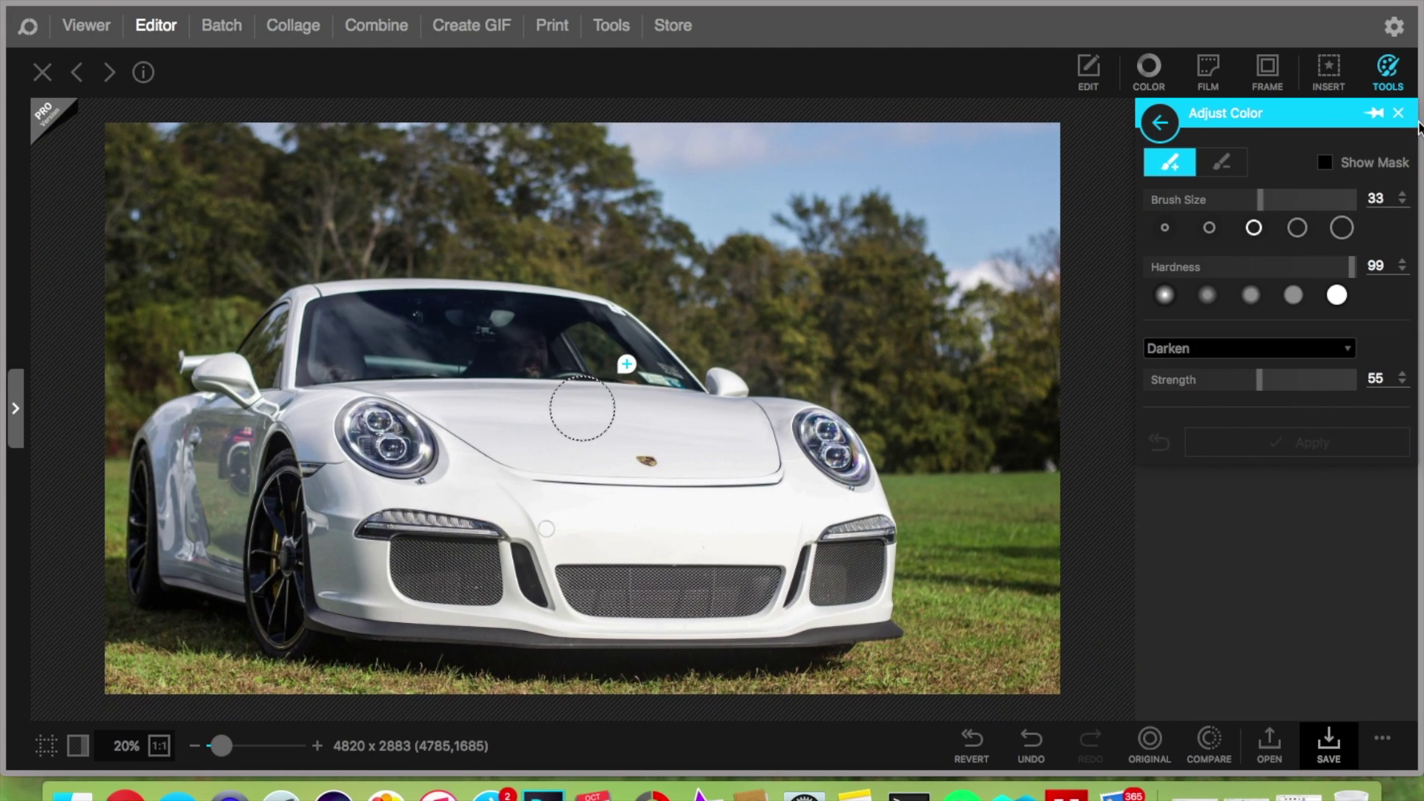
left_click(1397, 114)
Reopen the Adjust Color brush and paint a Darken mask over the side window behind the door mirror.
left_click(1387, 73)
left_click(1283, 204)
scroll(235, 354, "up", 10)
mouse_move(296, 330)
left_mouse_down()
mouse_move(407, 165)
mouse_move(537, 86)
mouse_move(475, 502)
mouse_move(375, 461)
mouse_move(302, 327)
mouse_move(447, 428)
left_mouse_up()
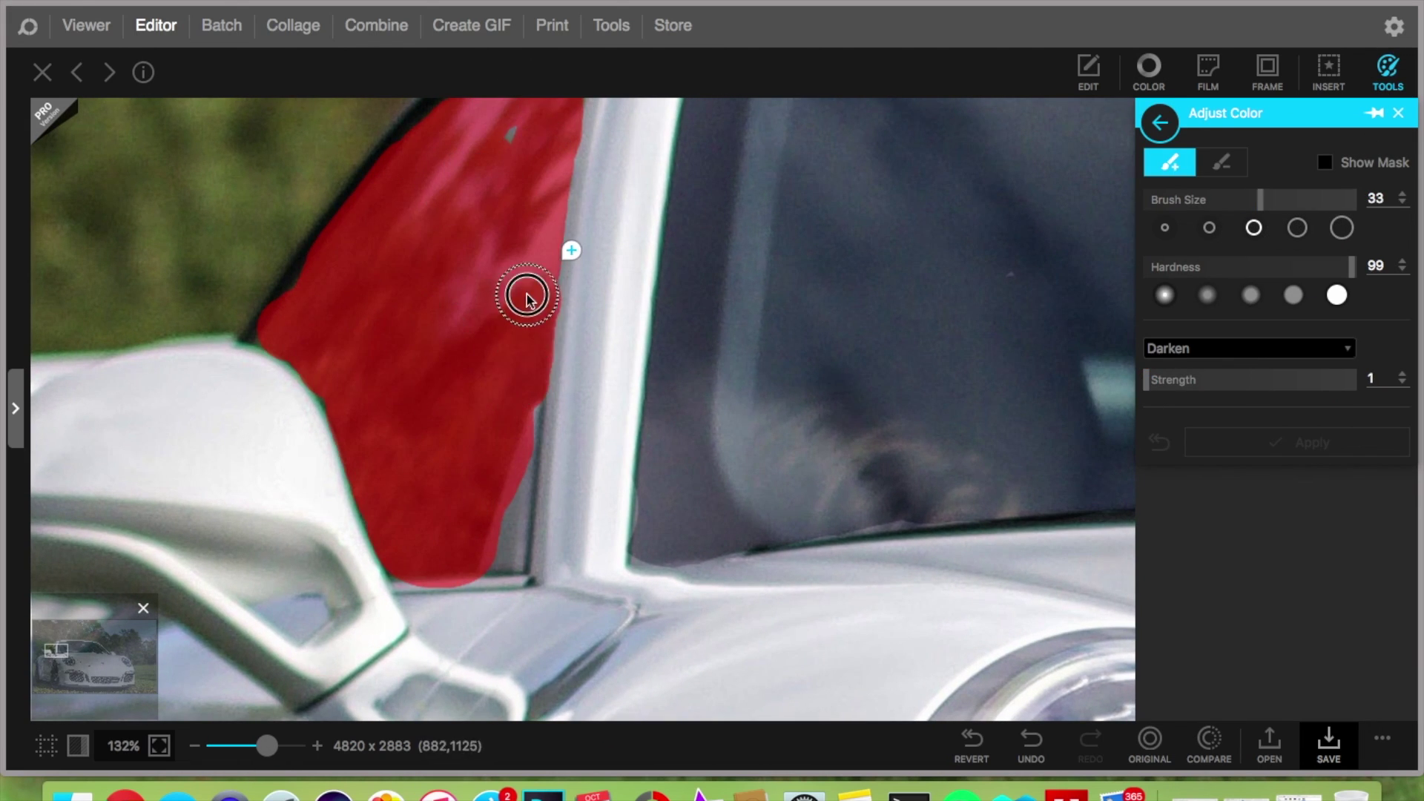
scroll(526, 297, "up", 5)
left_click_drag(624, 304, 627, 315)
scroll(667, 334, "down", 3)
Erase the mask overspill along the side window's frame, pillar and lower sill.
mouse_move(750, 207)
left_mouse_down()
mouse_move(749, 194)
mouse_move(558, 247)
left_mouse_up()
scroll(653, 215, "left", 3)
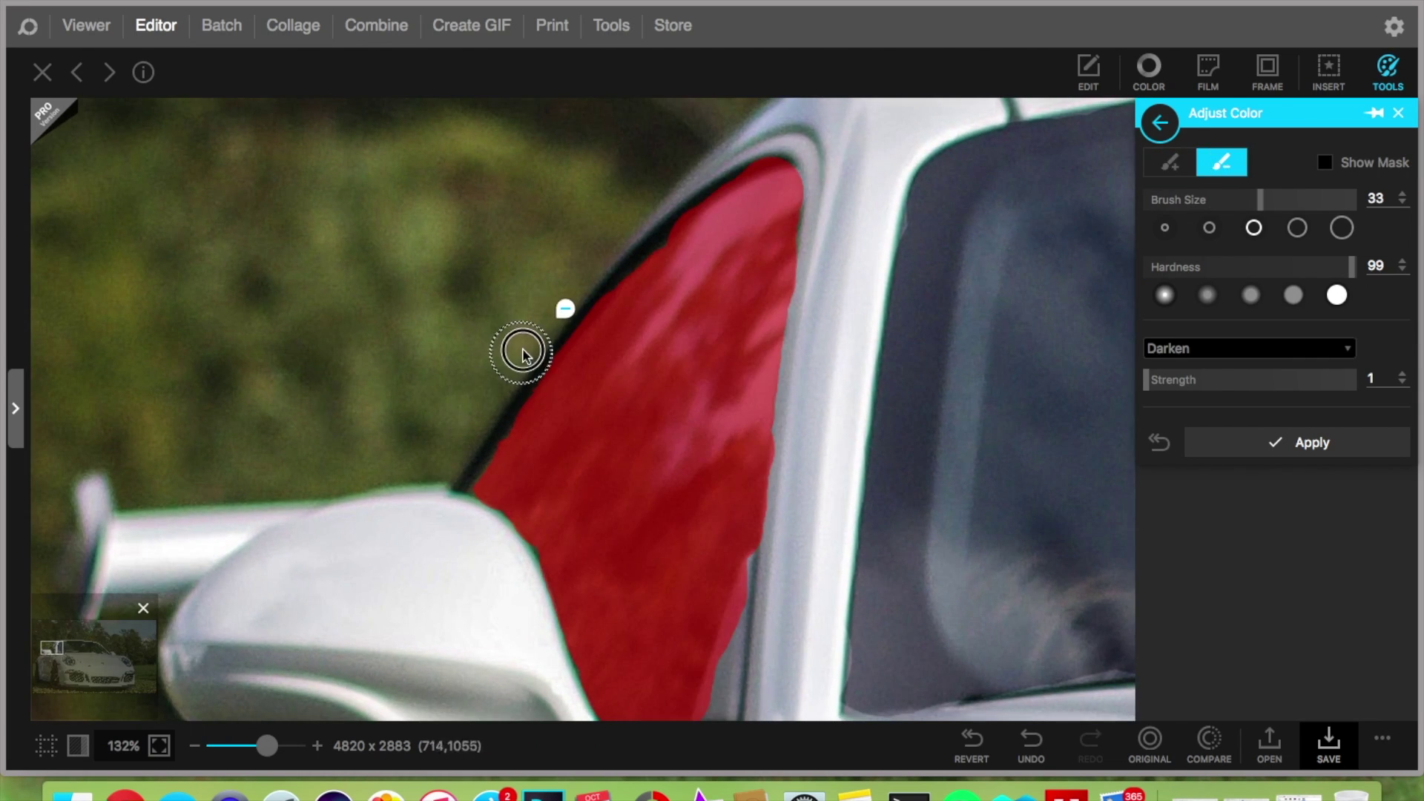
scroll(792, 569, "down", 3)
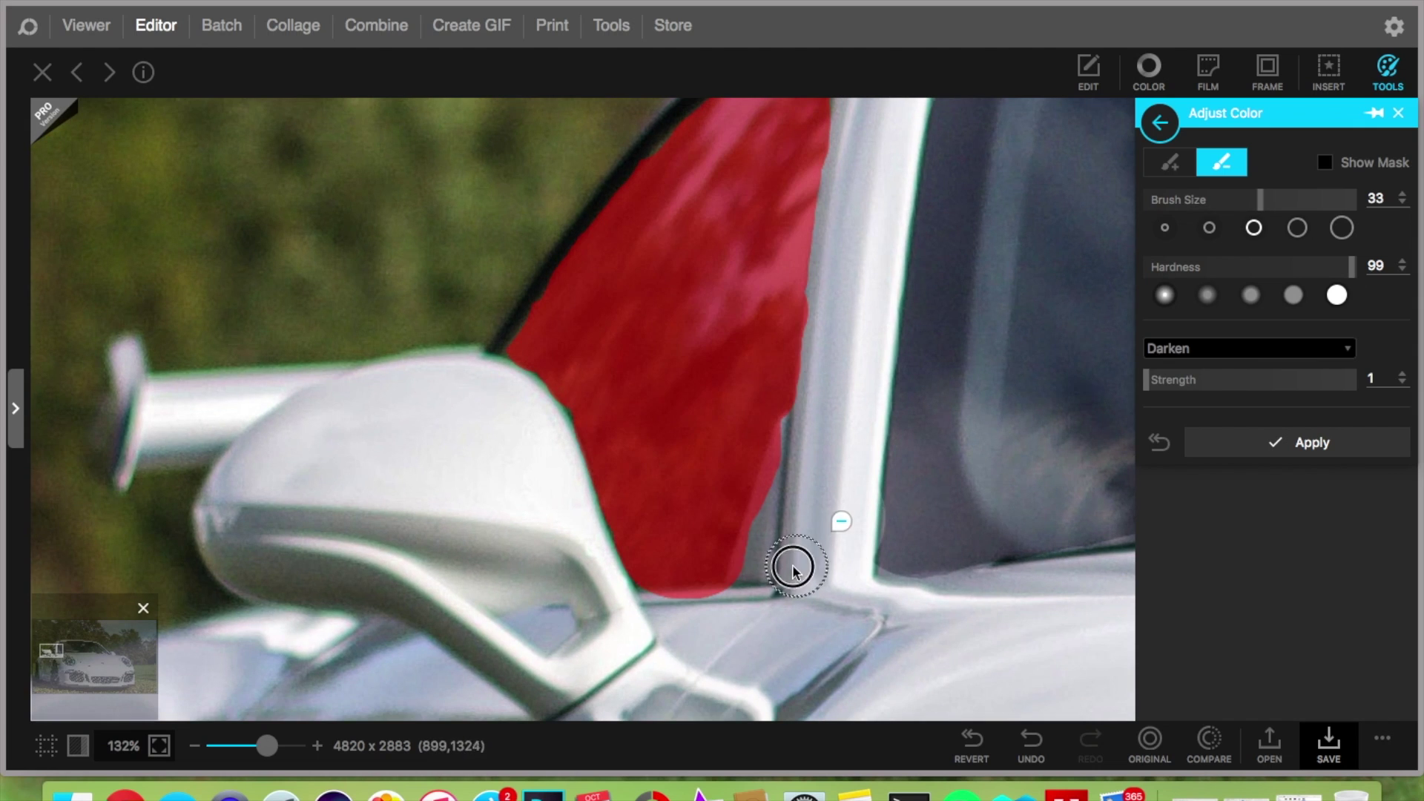
left_click_drag(689, 623, 666, 622)
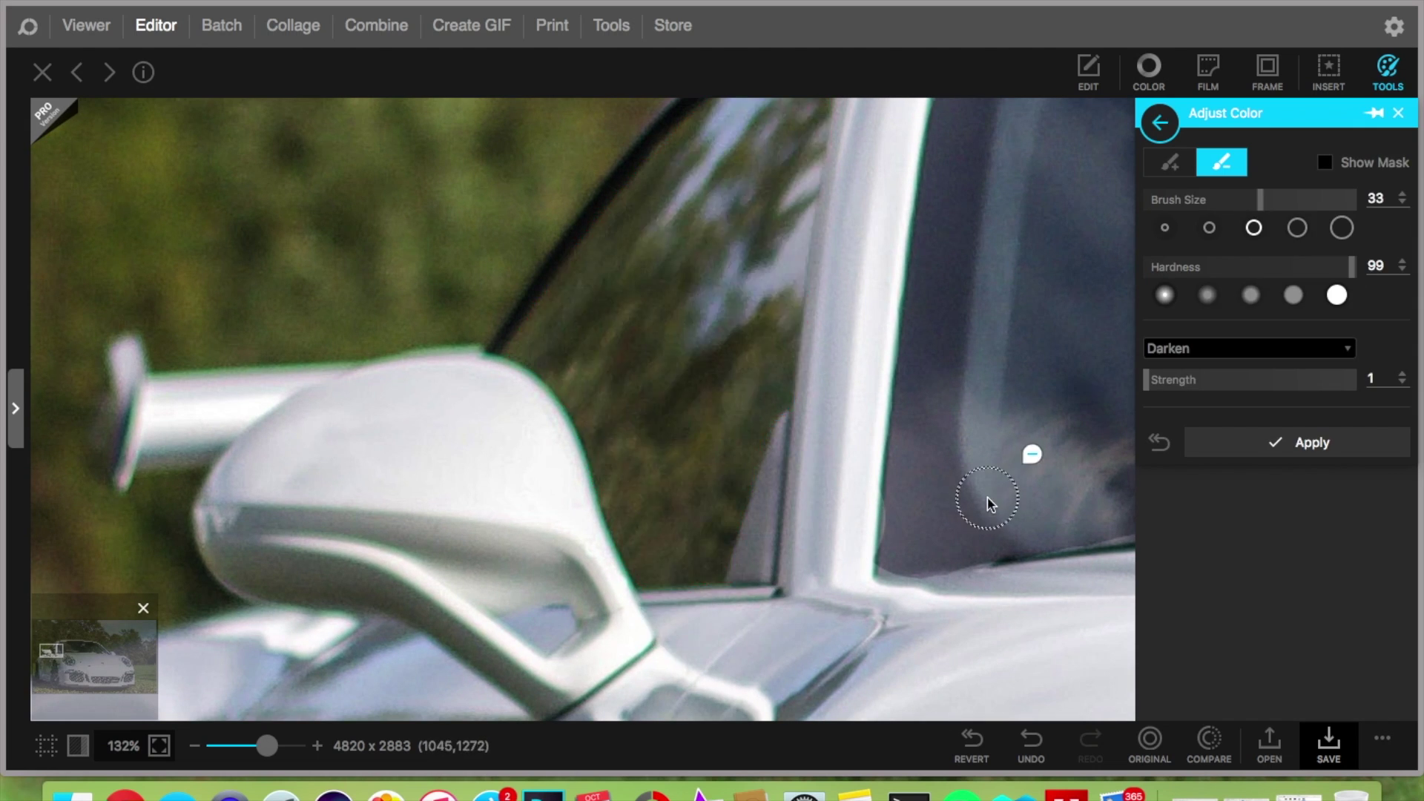
scroll(985, 502, "right", 1)
left_click_drag(816, 362, 813, 339)
scroll(897, 371, "down", 3)
left_click_drag(873, 419, 854, 412)
Raise the Darken strength for the side window mask and apply the adjustment.
left_click(784, 447)
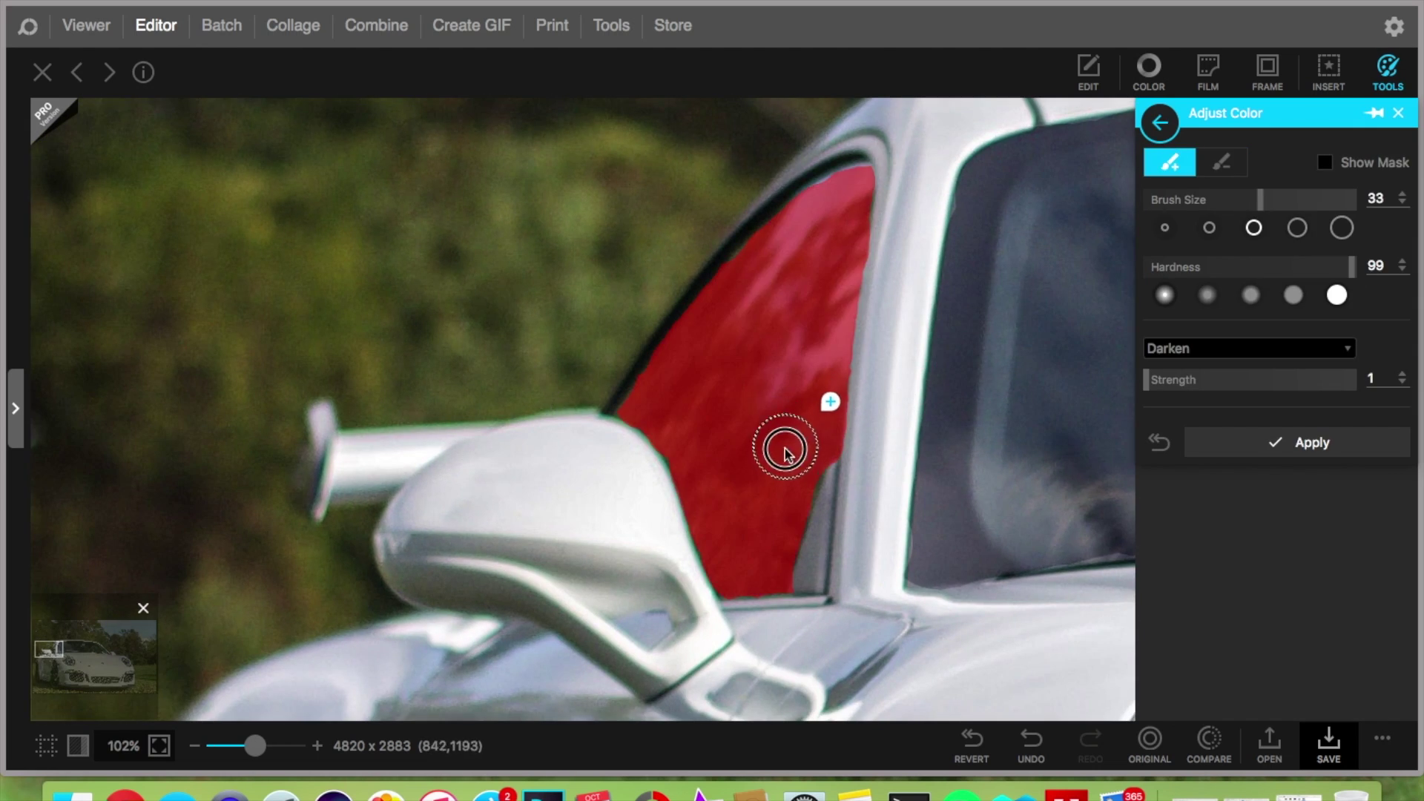
left_click_drag(1186, 380, 1259, 389)
scroll(1093, 399, "down", 10)
left_click(1252, 443)
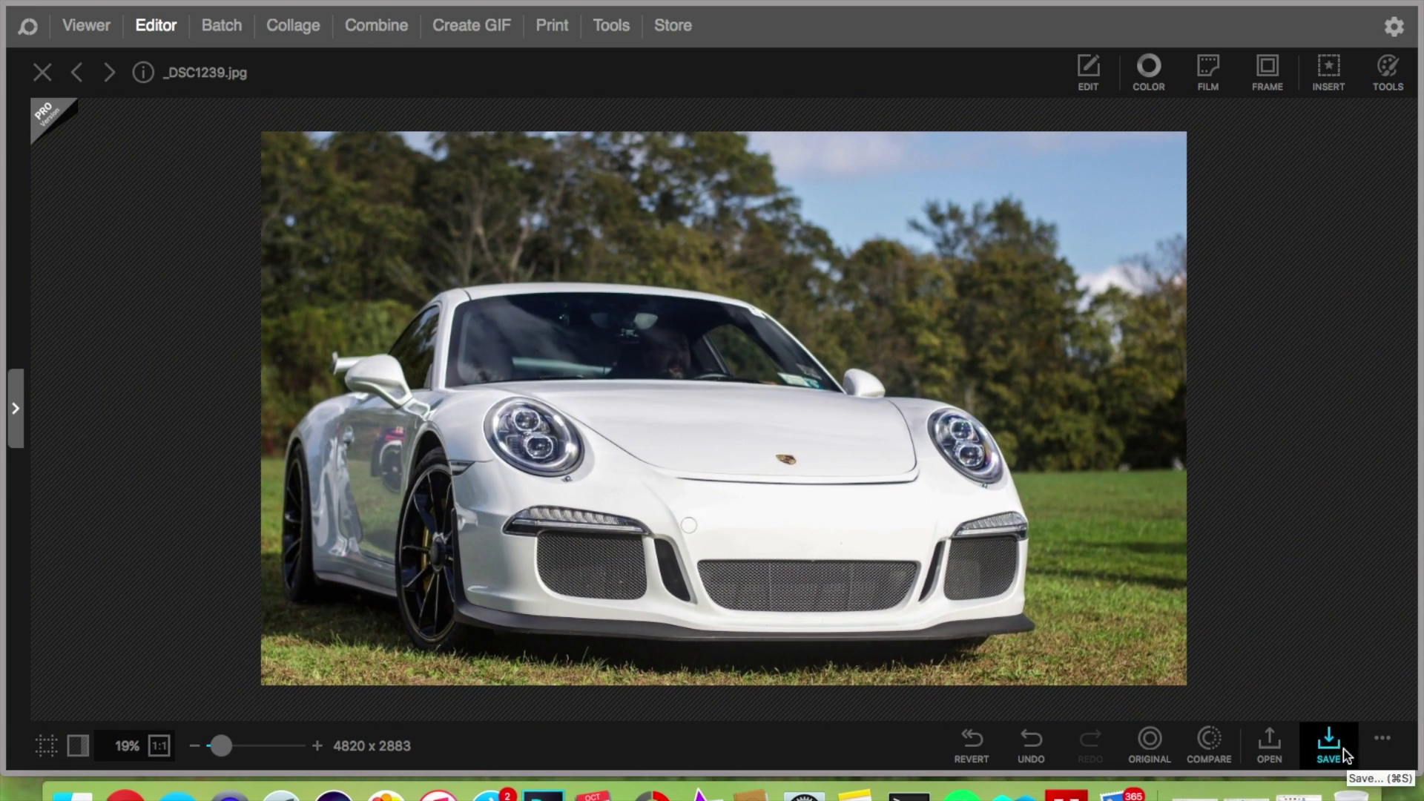
Save the edited car photo.
left_click(1328, 741)
left_click(523, 144)
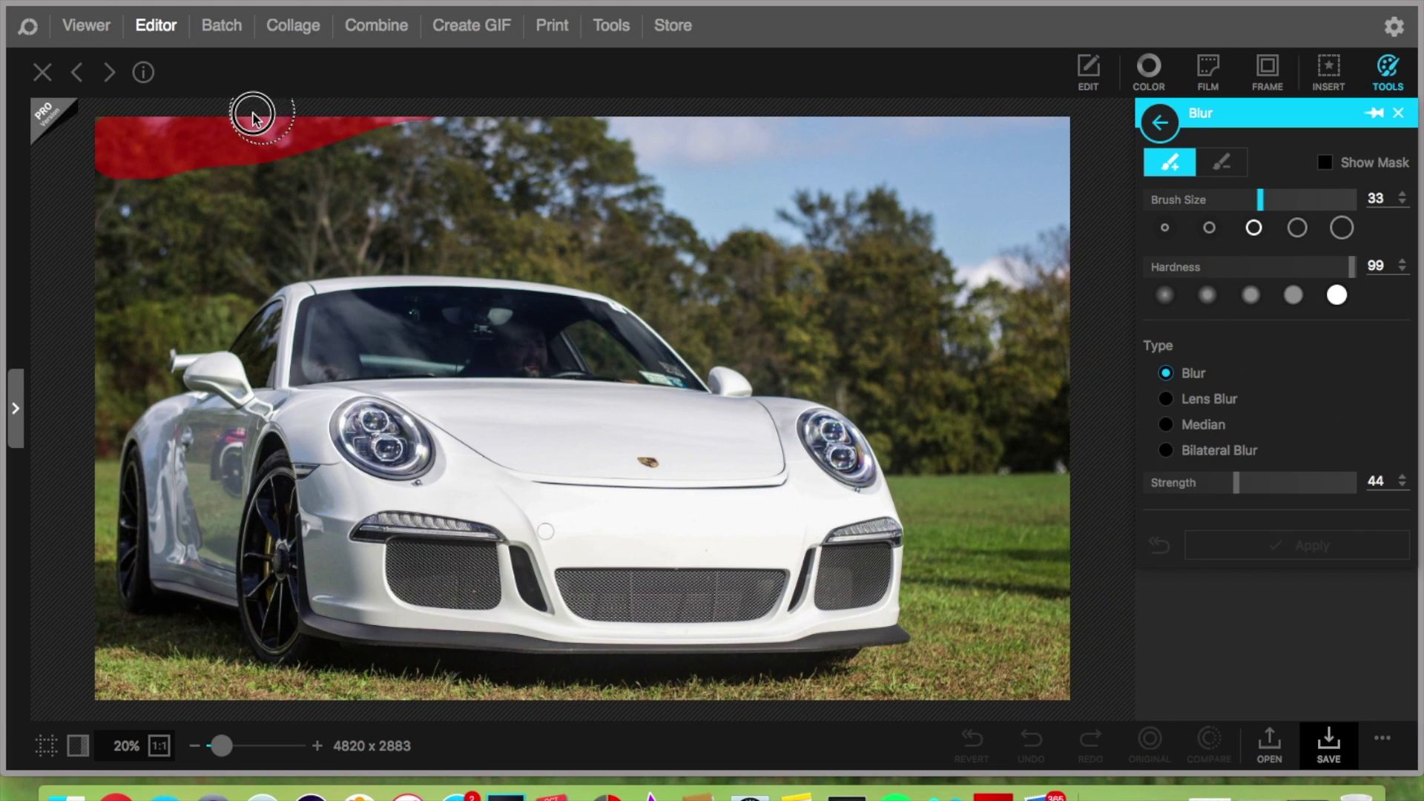
Undo the first blur stroke and brush a Bilateral Blur at strength 100 over the sky and trees behind the car.
left_click(1159, 546)
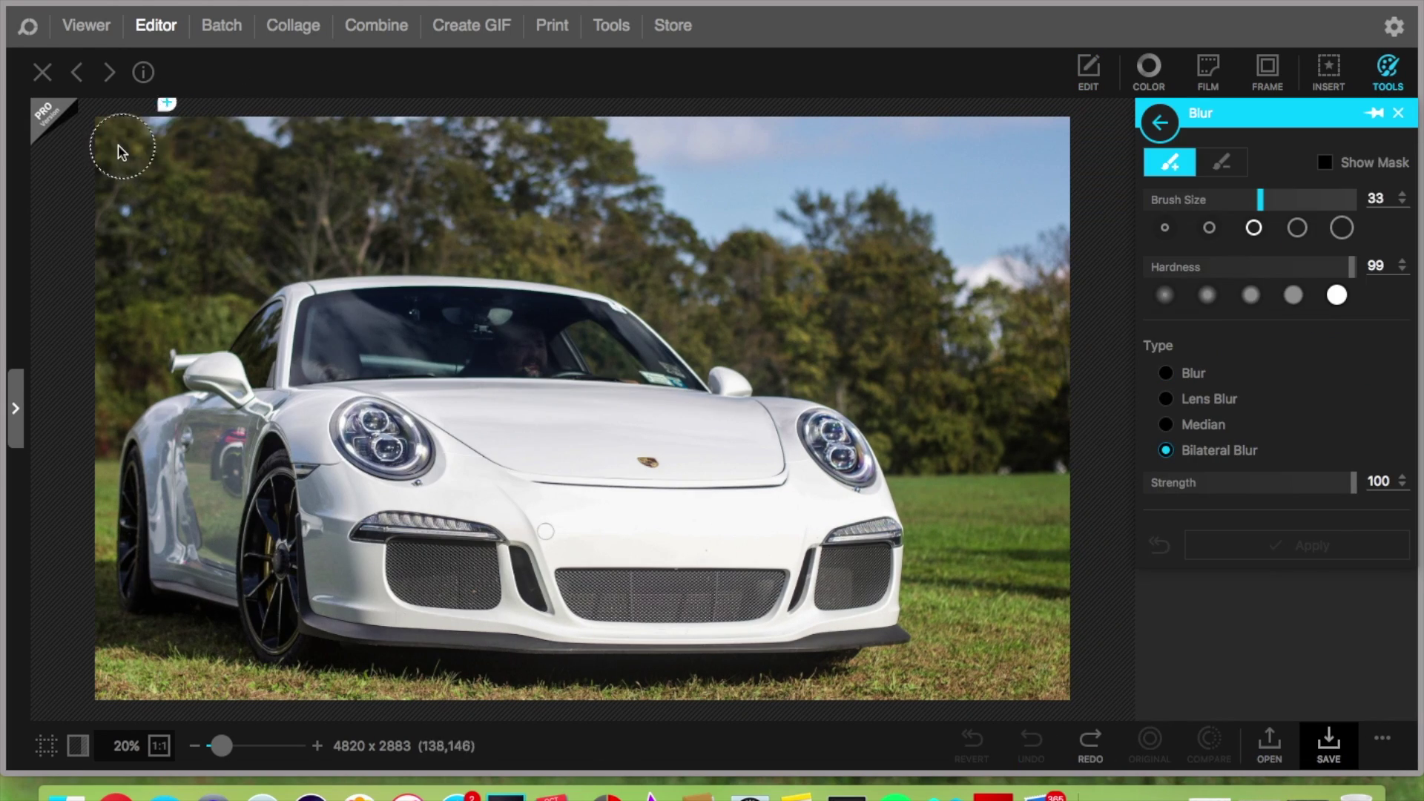
mouse_move(121, 143)
left_mouse_down()
mouse_move(974, 443)
mouse_move(745, 338)
mouse_move(135, 326)
mouse_move(949, 195)
mouse_move(499, 149)
mouse_move(897, 235)
mouse_move(800, 347)
left_mouse_up()
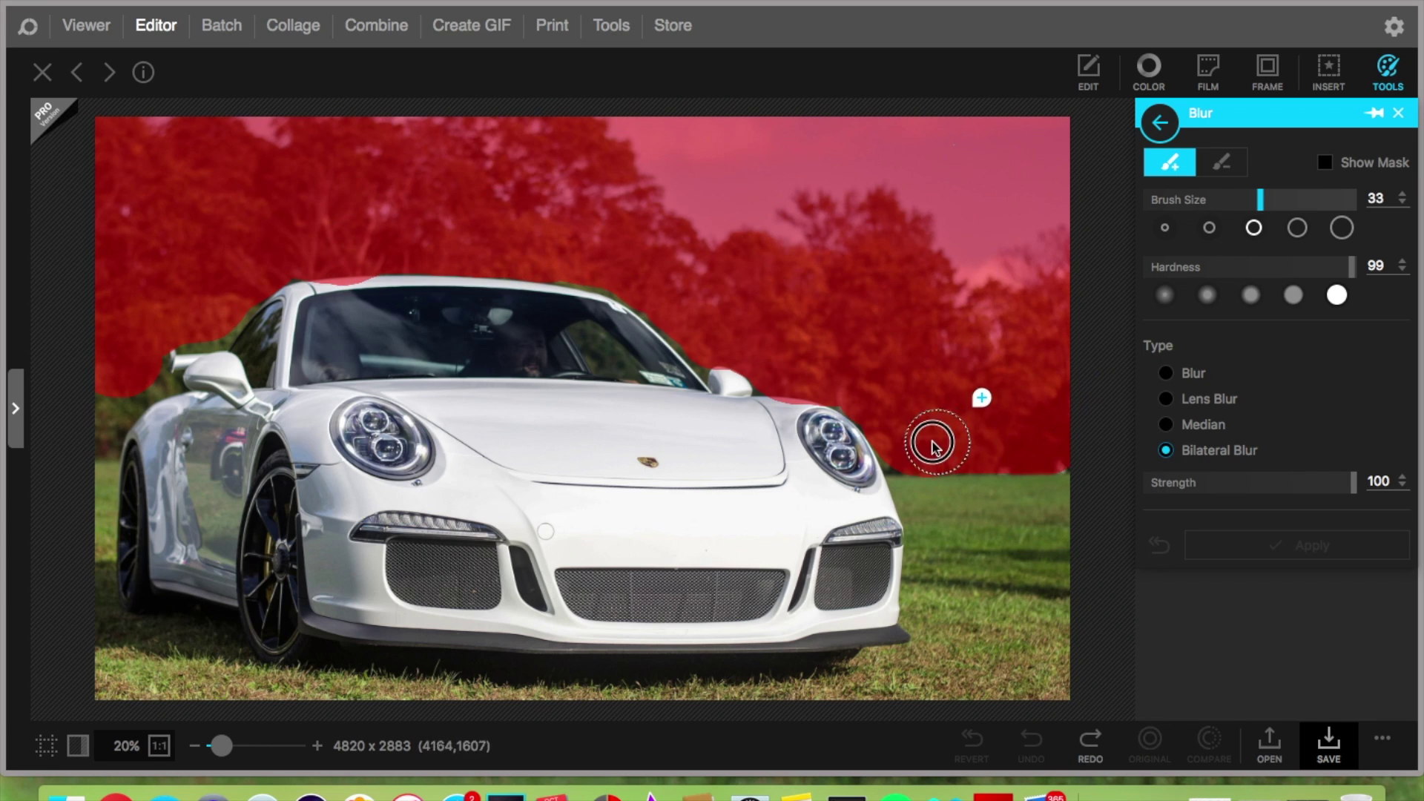
left_click_drag(941, 441, 913, 446)
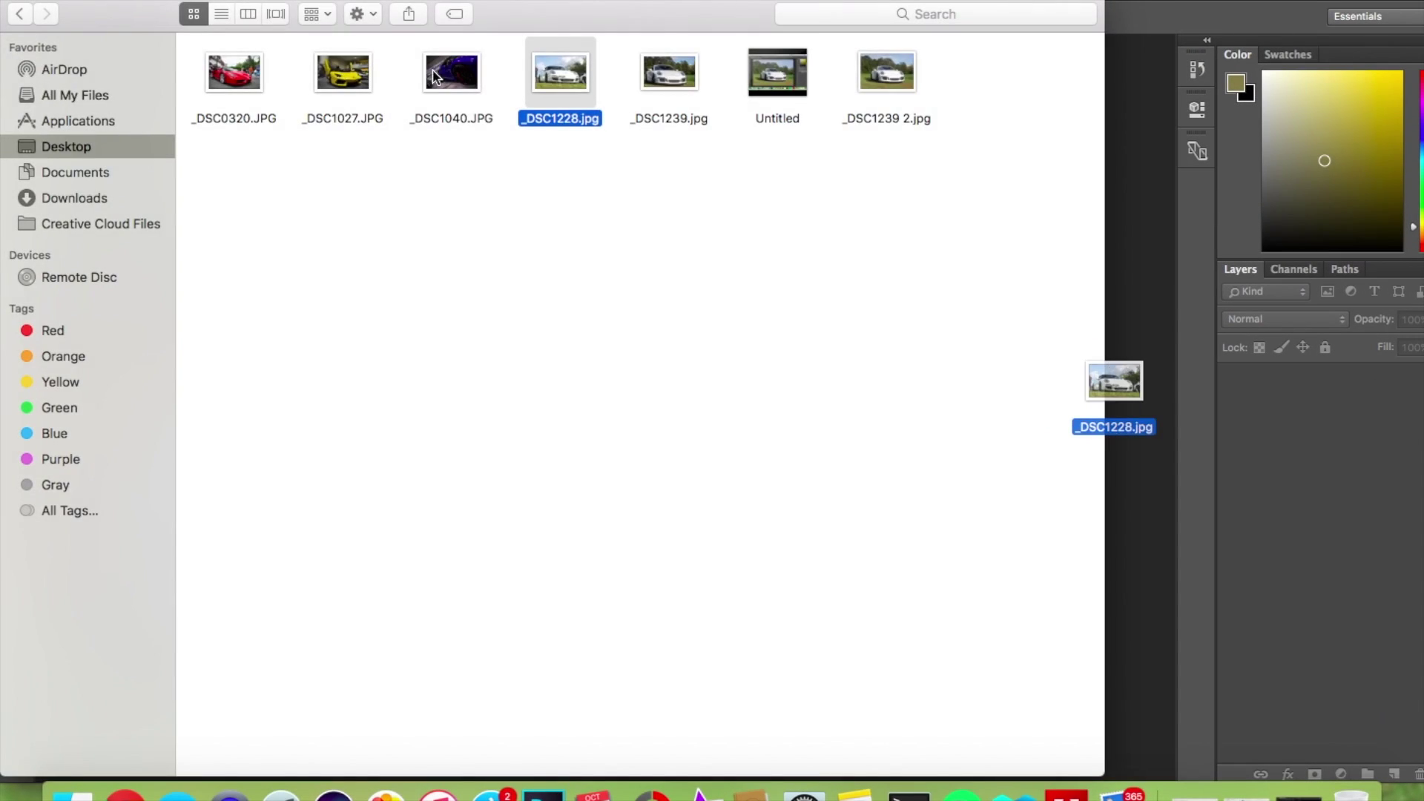
Switch to Photoshop, open _DSC1228.jpg there and start the Camera Raw Filter.
left_click_drag(1105, 388, 1129, 379)
left_click(684, 1)
type("camera")
left_click(845, 79)
Set the car photo's Exposure to -0.40, Whites to +18, Blacks to +31 and Clarity to +55.
left_click_drag(1138, 440, 1160, 502)
left_click_drag(1141, 585, 1207, 588)
left_click_drag(1126, 533, 1171, 534)
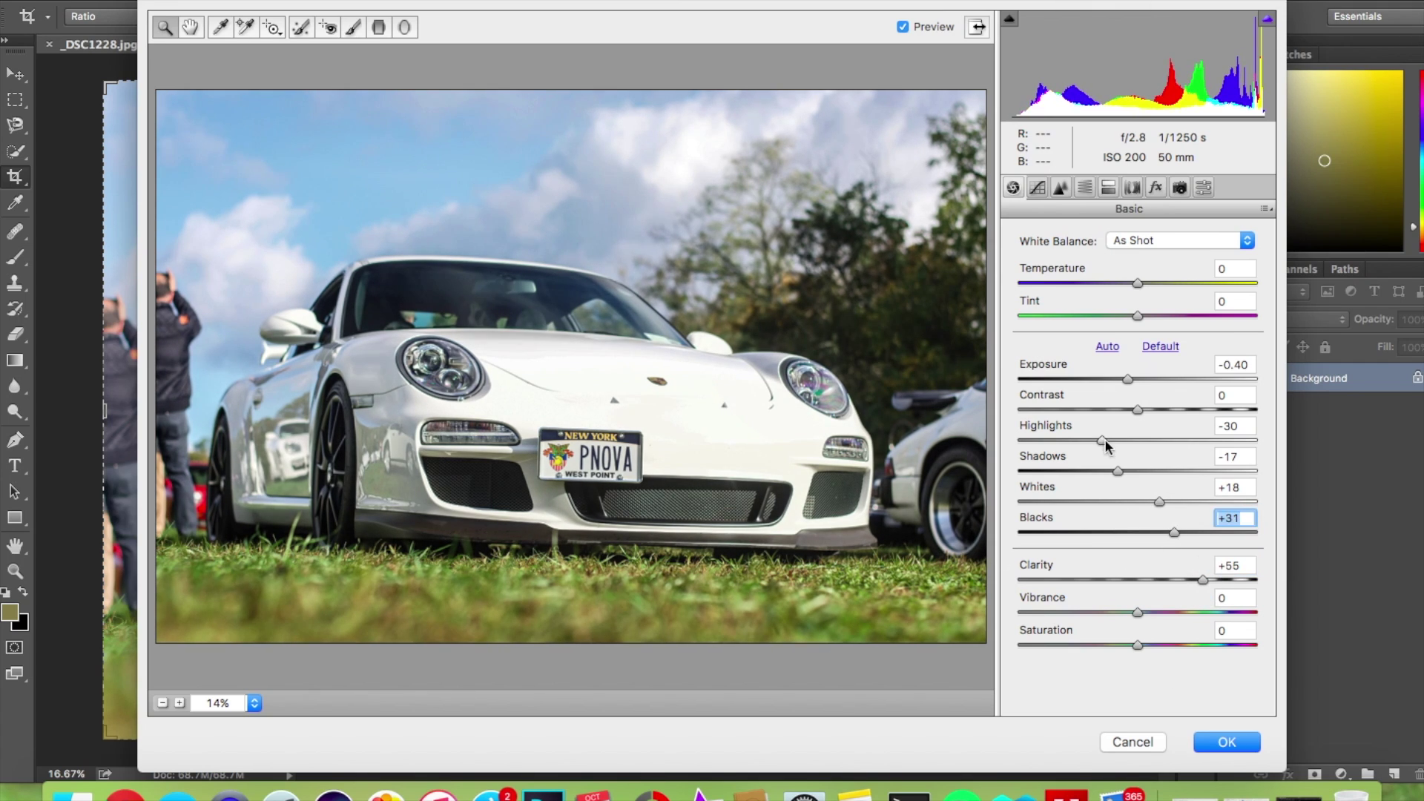
Set Highlights to -27 and Shadows to -9, raise the Vibrance slightly and apply the Camera Raw adjustments.
left_click_drag(1135, 474, 1133, 474)
mouse_move(1138, 613)
left_mouse_down()
mouse_move(1194, 610)
mouse_move(1160, 622)
left_mouse_up()
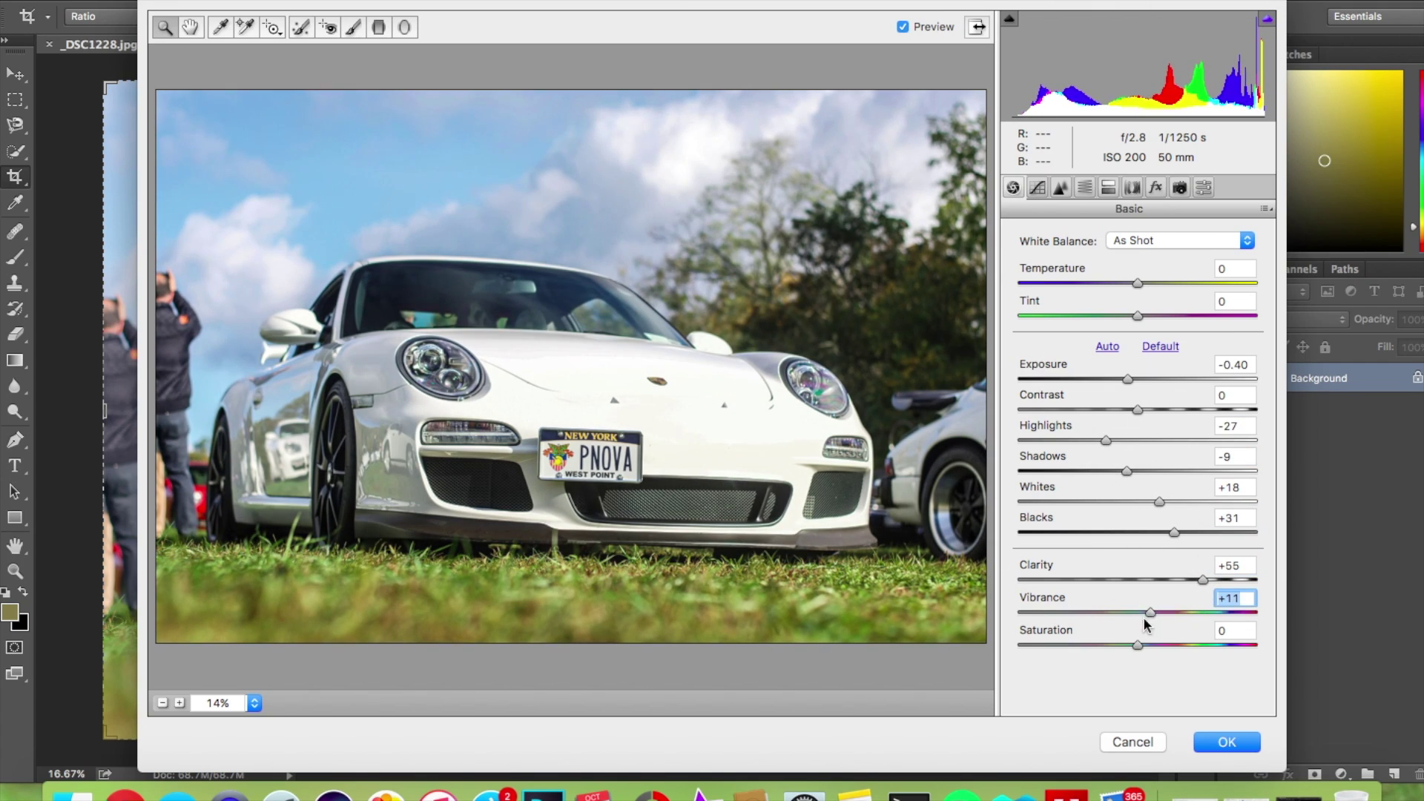
left_click(1216, 739)
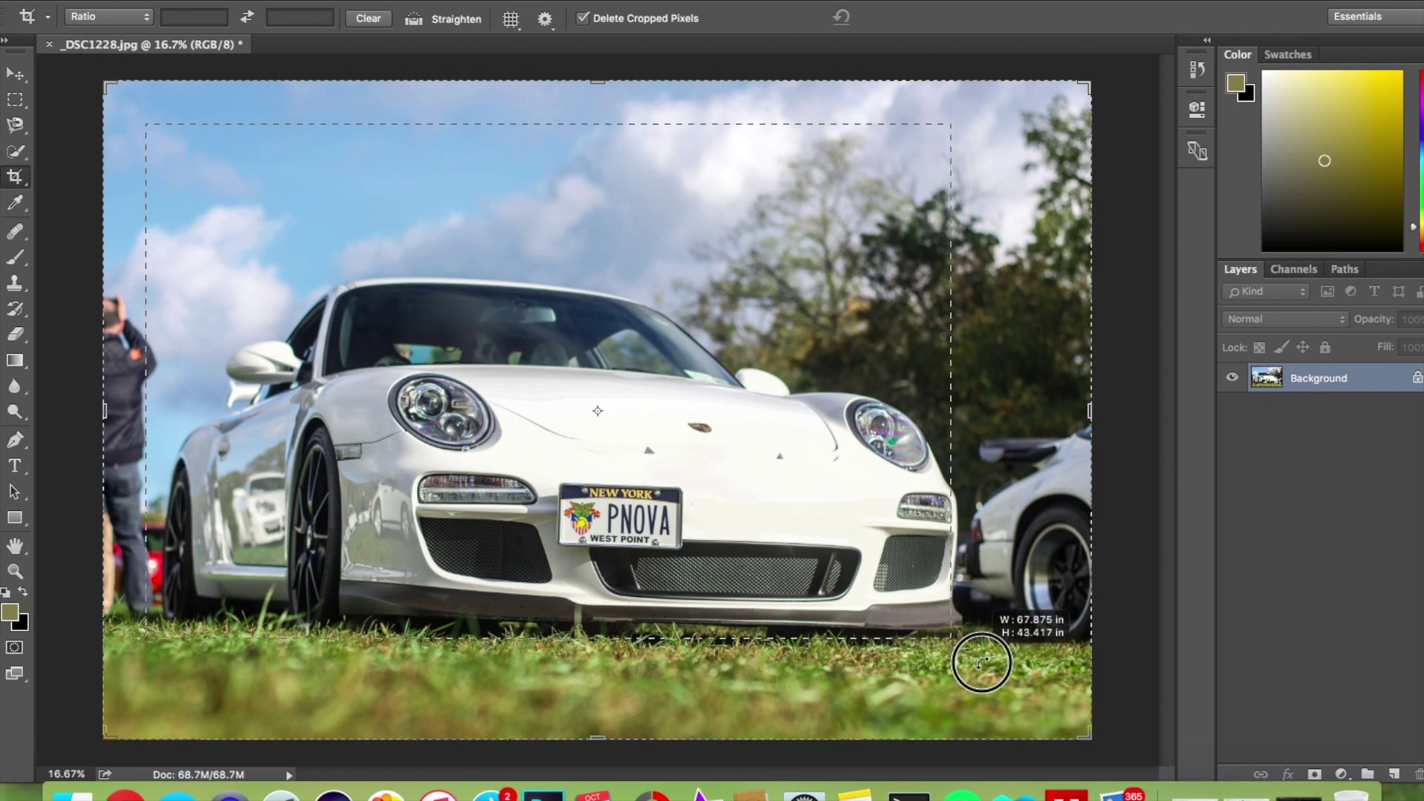
Crop the photo more tightly around the white car to cut out the bystander beside it, and save the file.
left_click_drag(982, 662, 1064, 686)
left_click_drag(595, 191, 661, 422)
key("Return")
key("super+s")
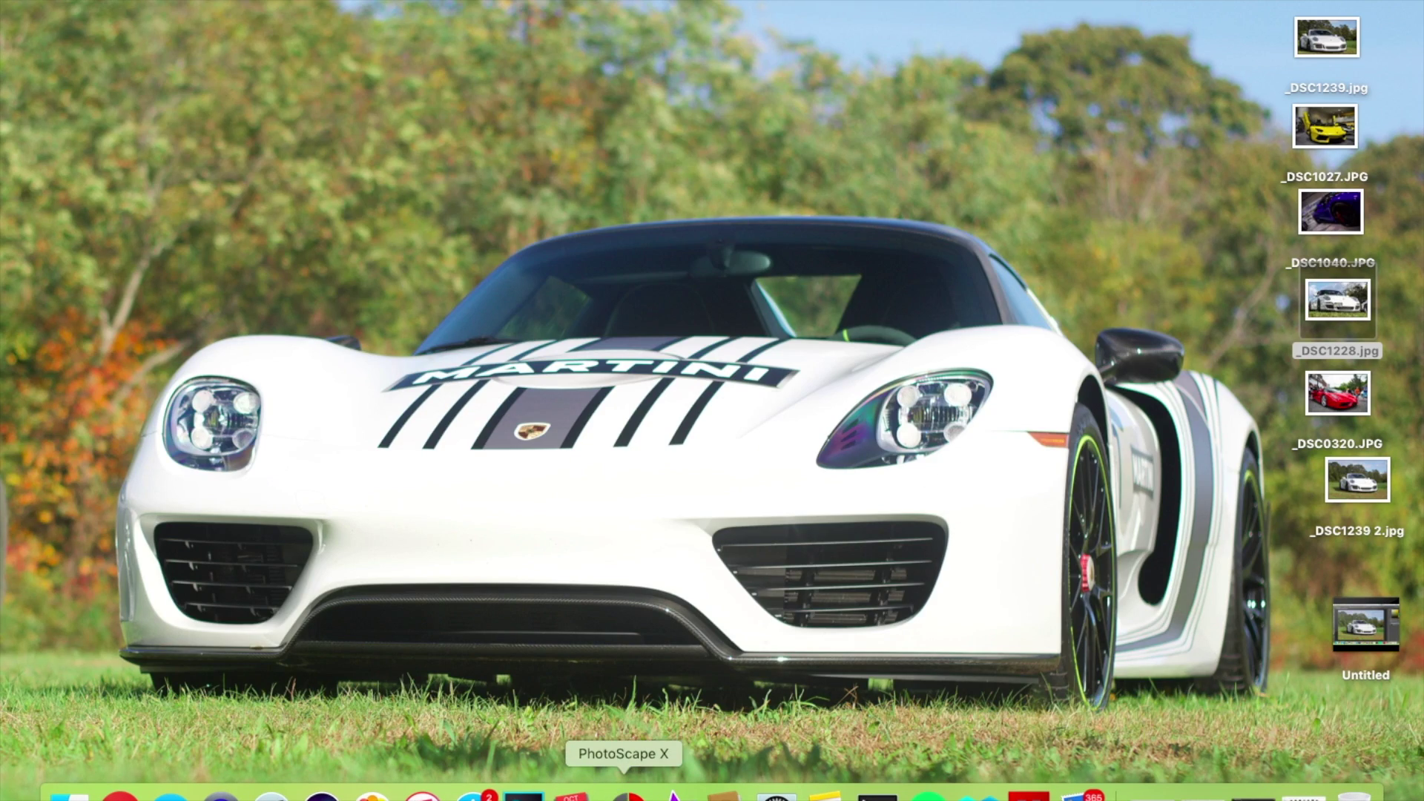
Switch to PhotoScape X and paint an Adjust Color mask over the car's whole windshield with brush size 33.
mouse_move(270, 327)
left_mouse_down()
mouse_move(257, 354)
mouse_move(289, 260)
mouse_move(378, 238)
mouse_move(938, 292)
mouse_move(335, 393)
mouse_move(718, 384)
left_mouse_up()
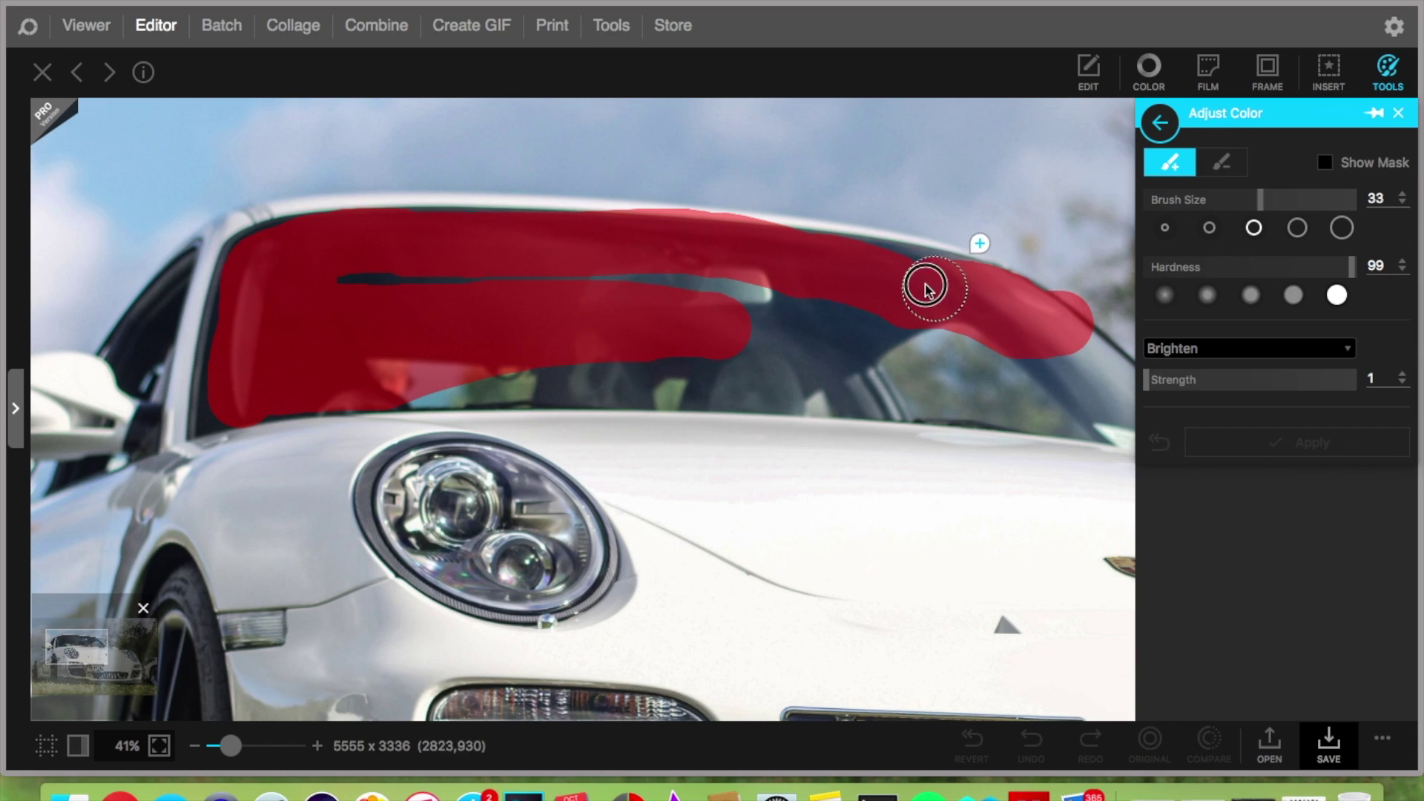
left_click_drag(1099, 426, 607, 407)
left_click_drag(694, 415, 608, 407)
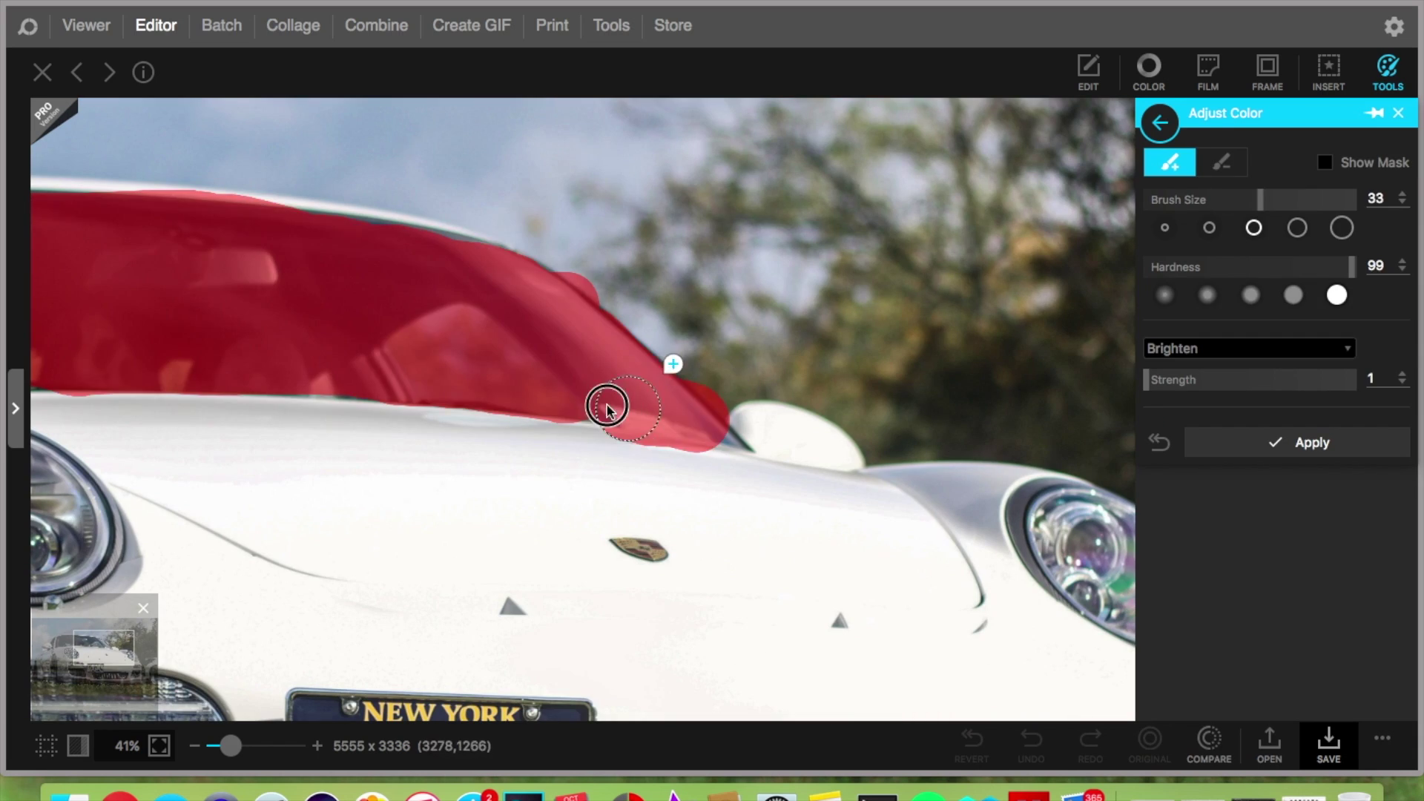
Erase the windshield mask's overspill along the far pillar and the hood edge, repainting glass that was missed.
left_click(1221, 162)
left_click_drag(552, 231, 622, 281)
left_click(1170, 163)
left_click_drag(524, 298, 575, 325)
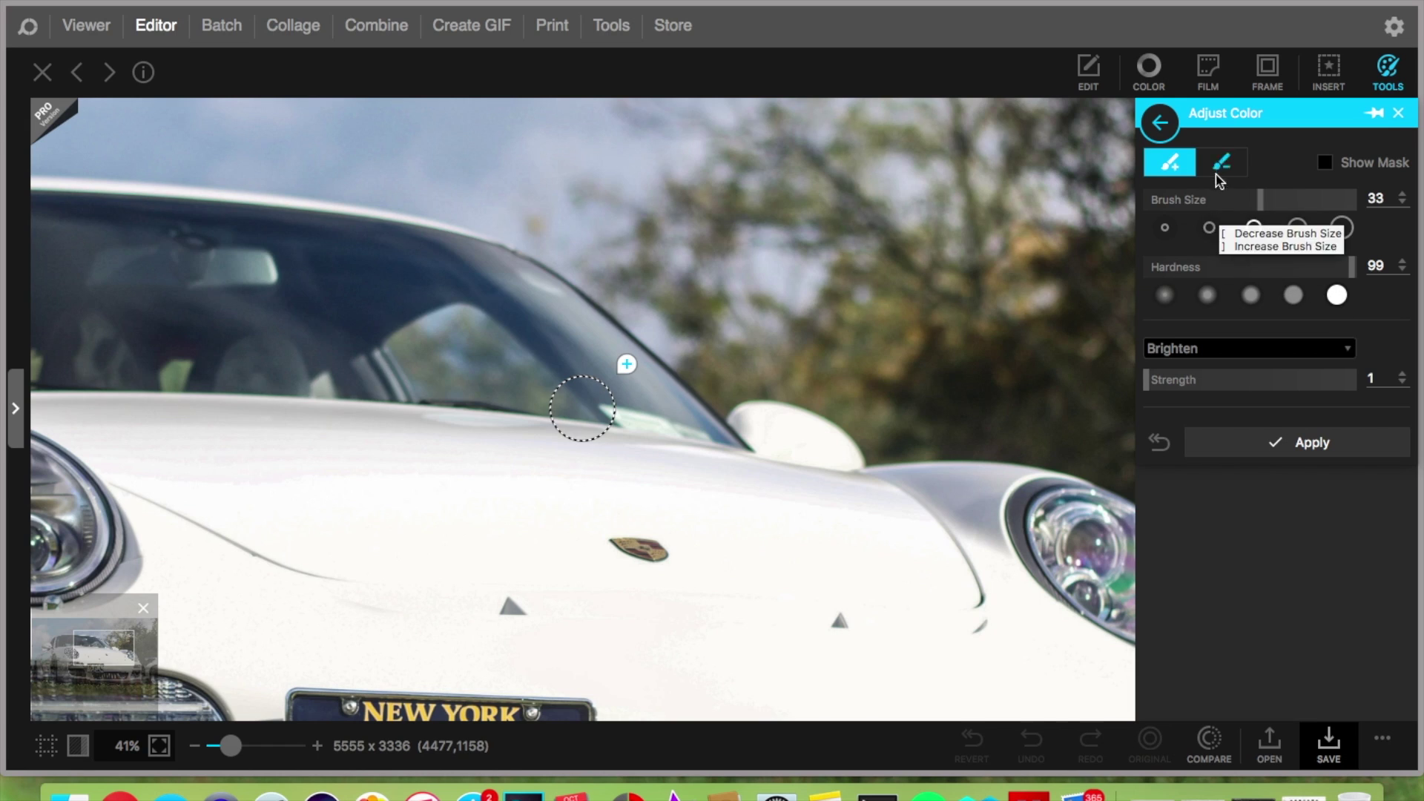
left_click(1220, 164)
left_click_drag(725, 475, 594, 458)
mouse_move(134, 439)
left_mouse_down()
mouse_move(578, 437)
mouse_move(513, 412)
left_mouse_up()
left_click(1170, 162)
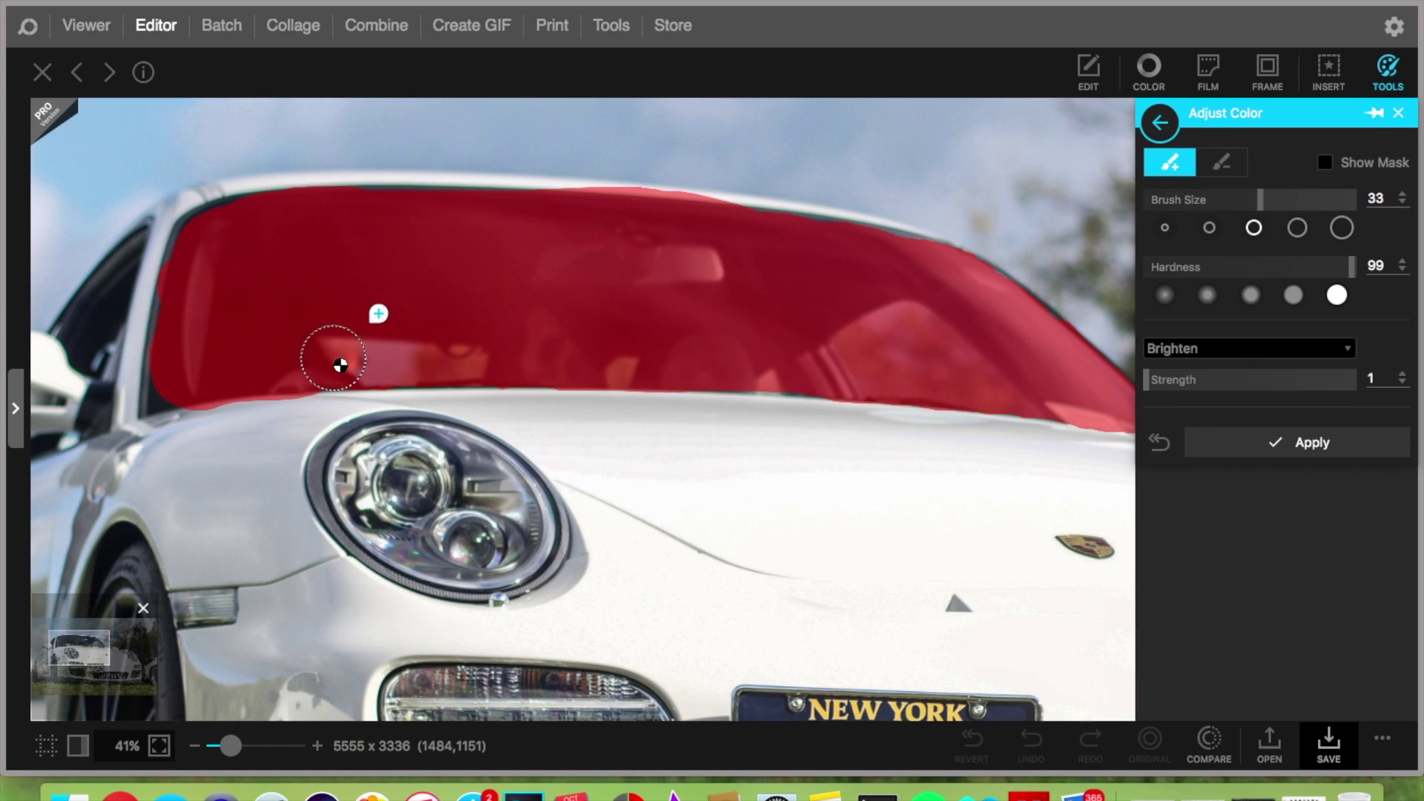
Extend the mask to the windshield's near pillar and lower corner, and erase the overspill along the roof edge.
scroll(193, 423, "up", 5)
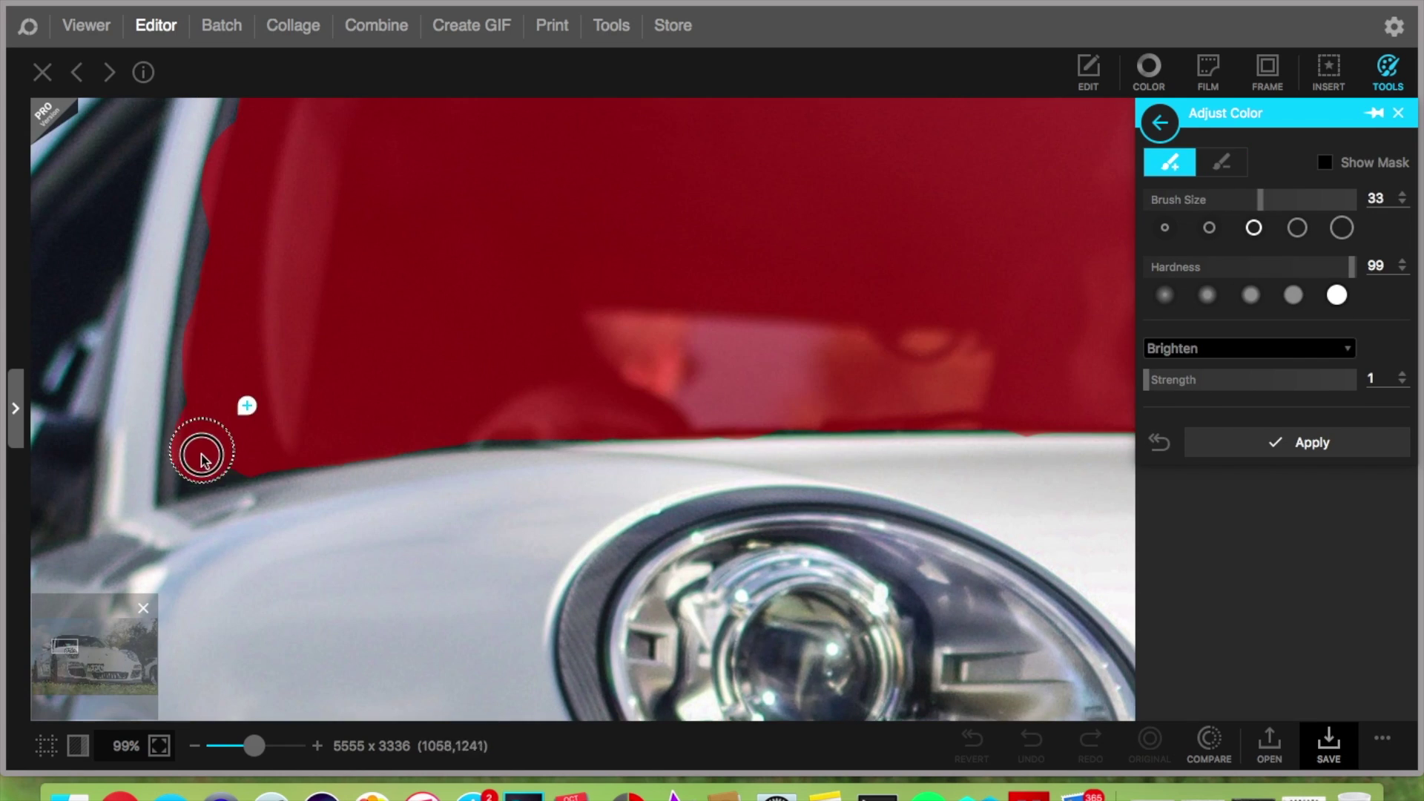
scroll(200, 459, "up", 6)
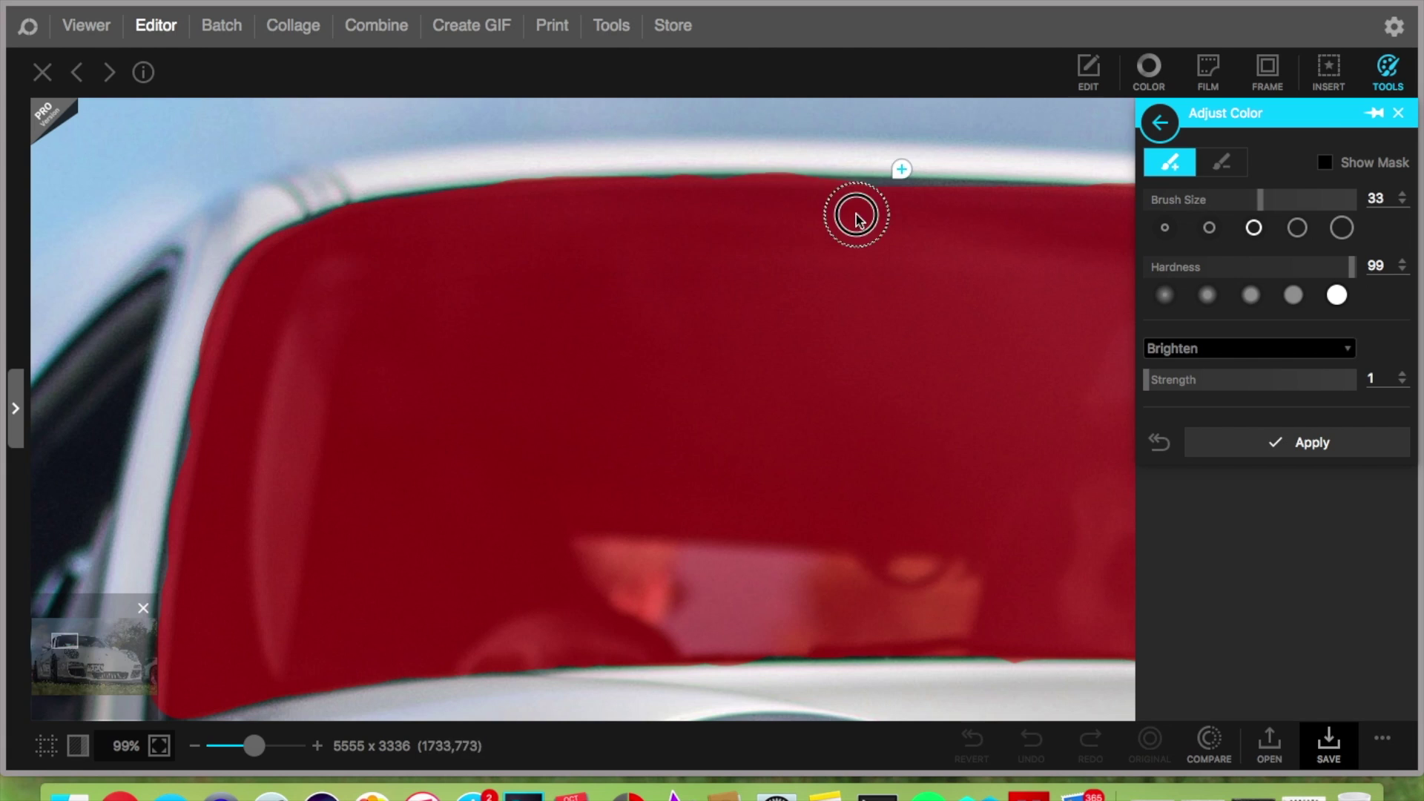
scroll(856, 221, "left", 4)
scroll(663, 483, "right", 5)
scroll(663, 483, "down", 5)
left_click(1221, 163)
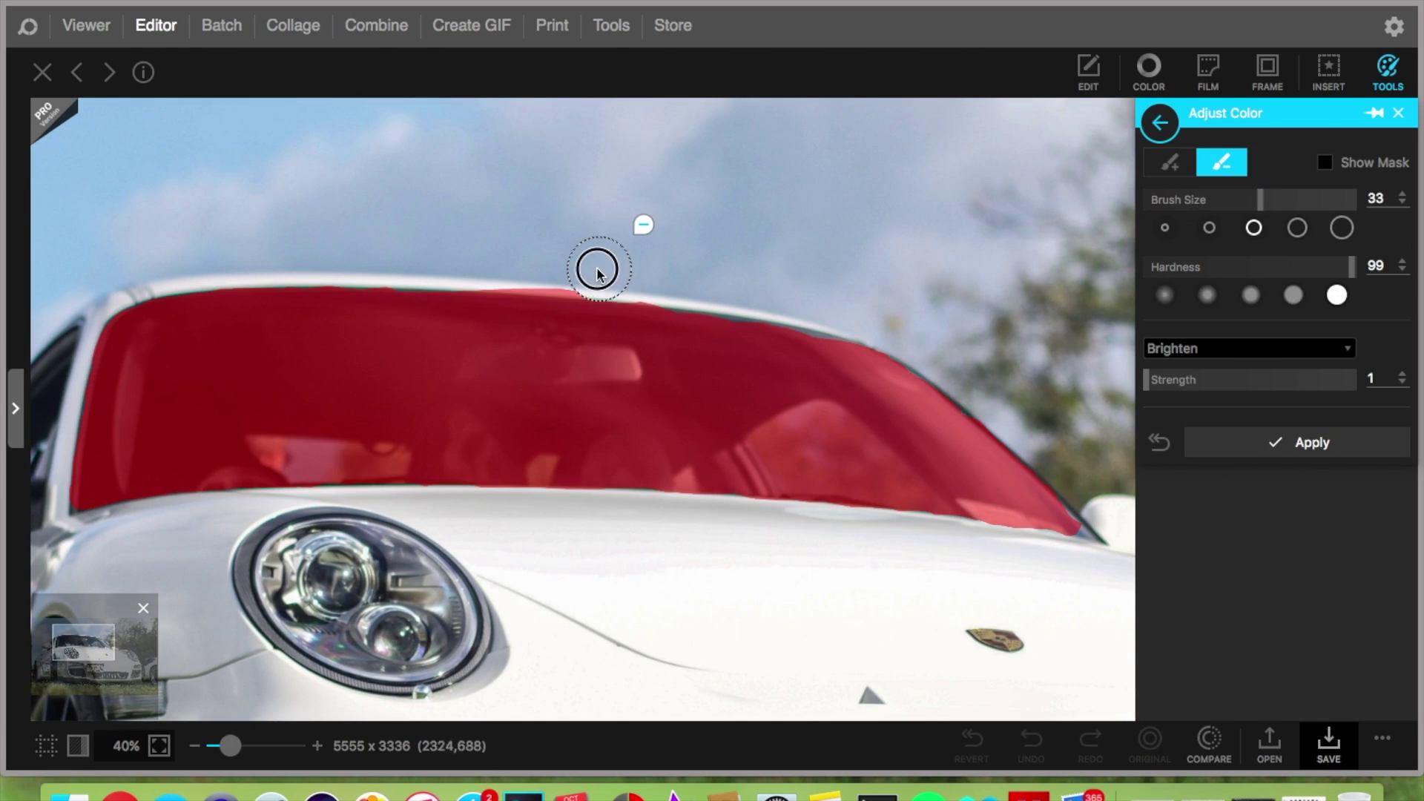
scroll(835, 369, "left", 1)
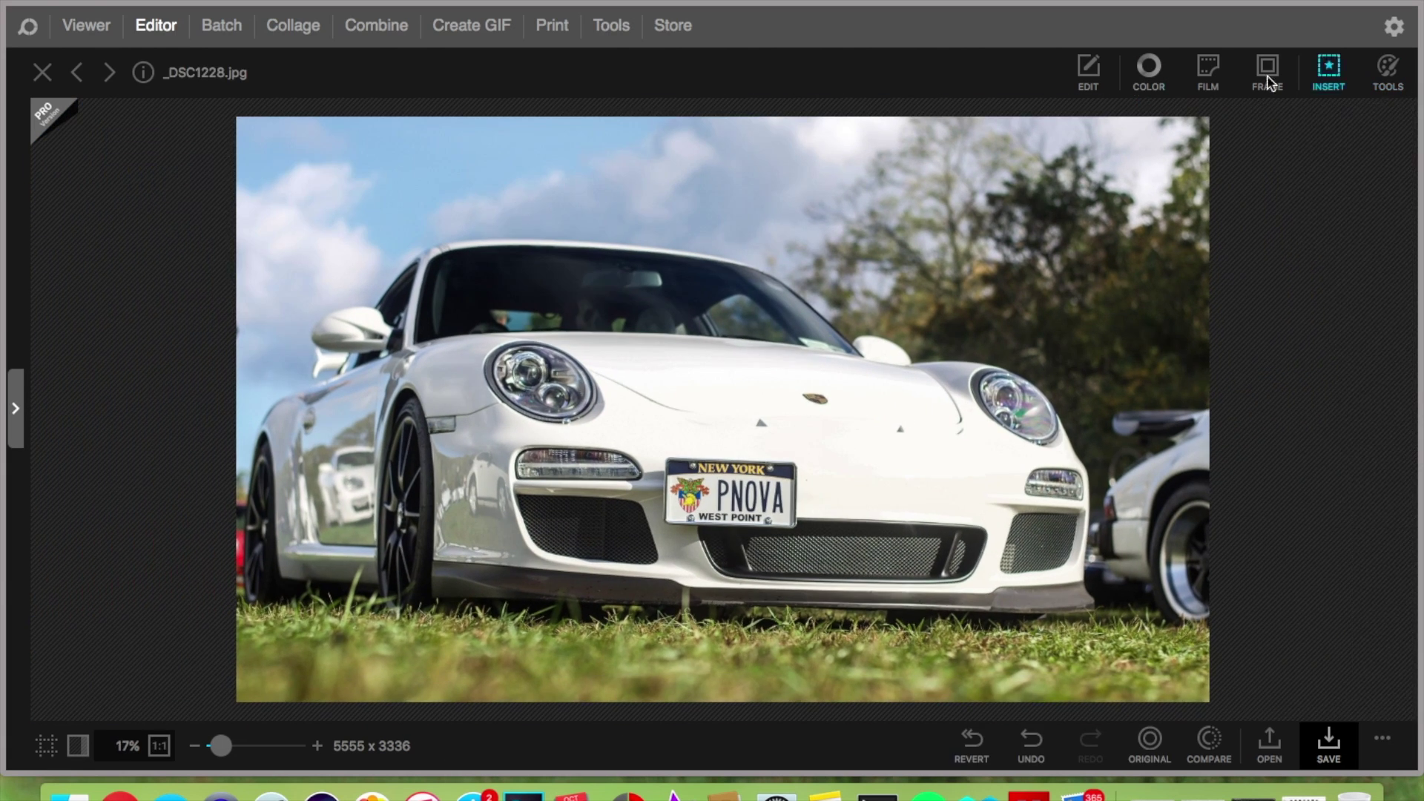
Brush a Bilateral Blur at strength 100 over the sky, trees and foreground grass around the car and apply it.
left_click(1208, 72)
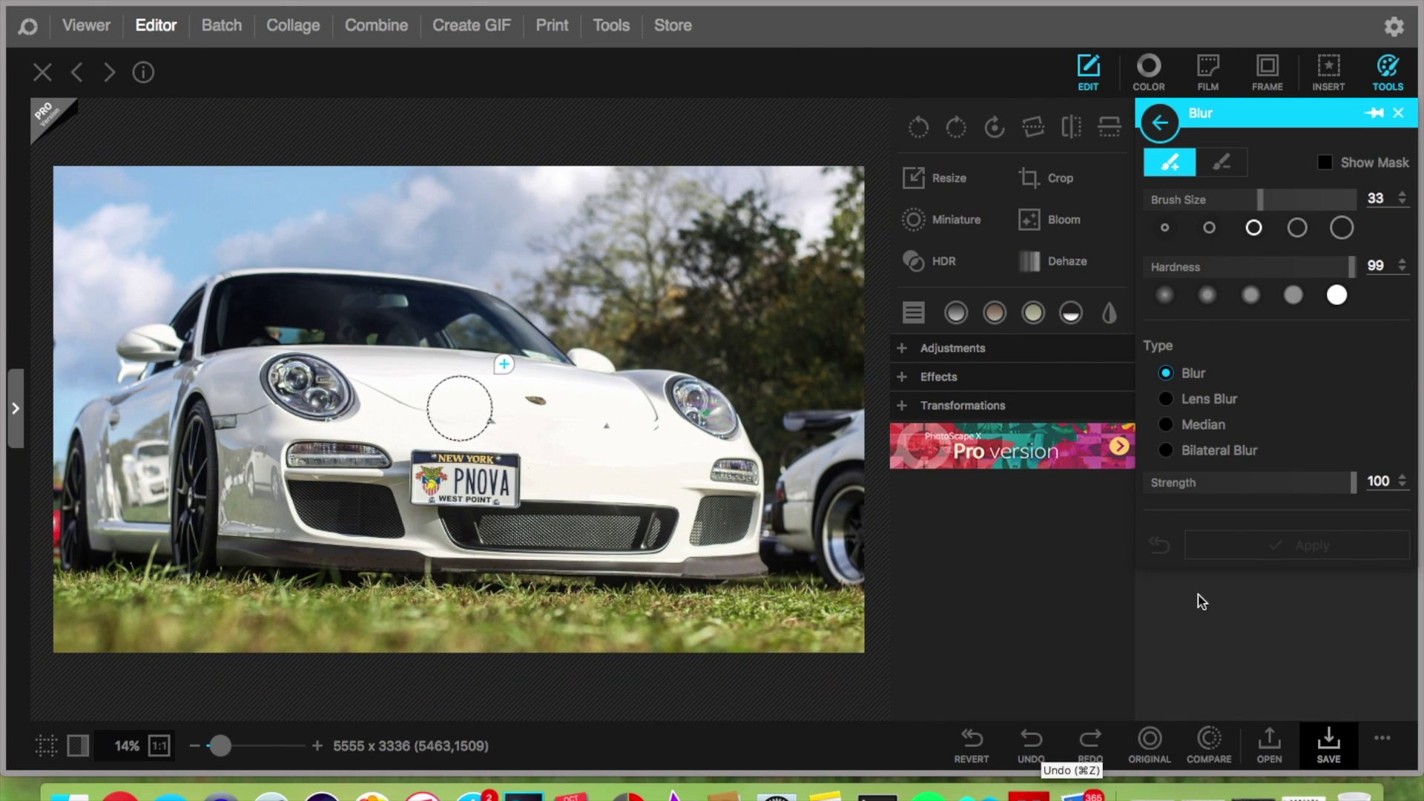
left_click(1219, 450)
mouse_move(613, 238)
left_mouse_down()
mouse_move(219, 182)
mouse_move(320, 241)
mouse_move(381, 229)
mouse_move(843, 309)
mouse_move(603, 312)
mouse_move(806, 314)
left_mouse_up()
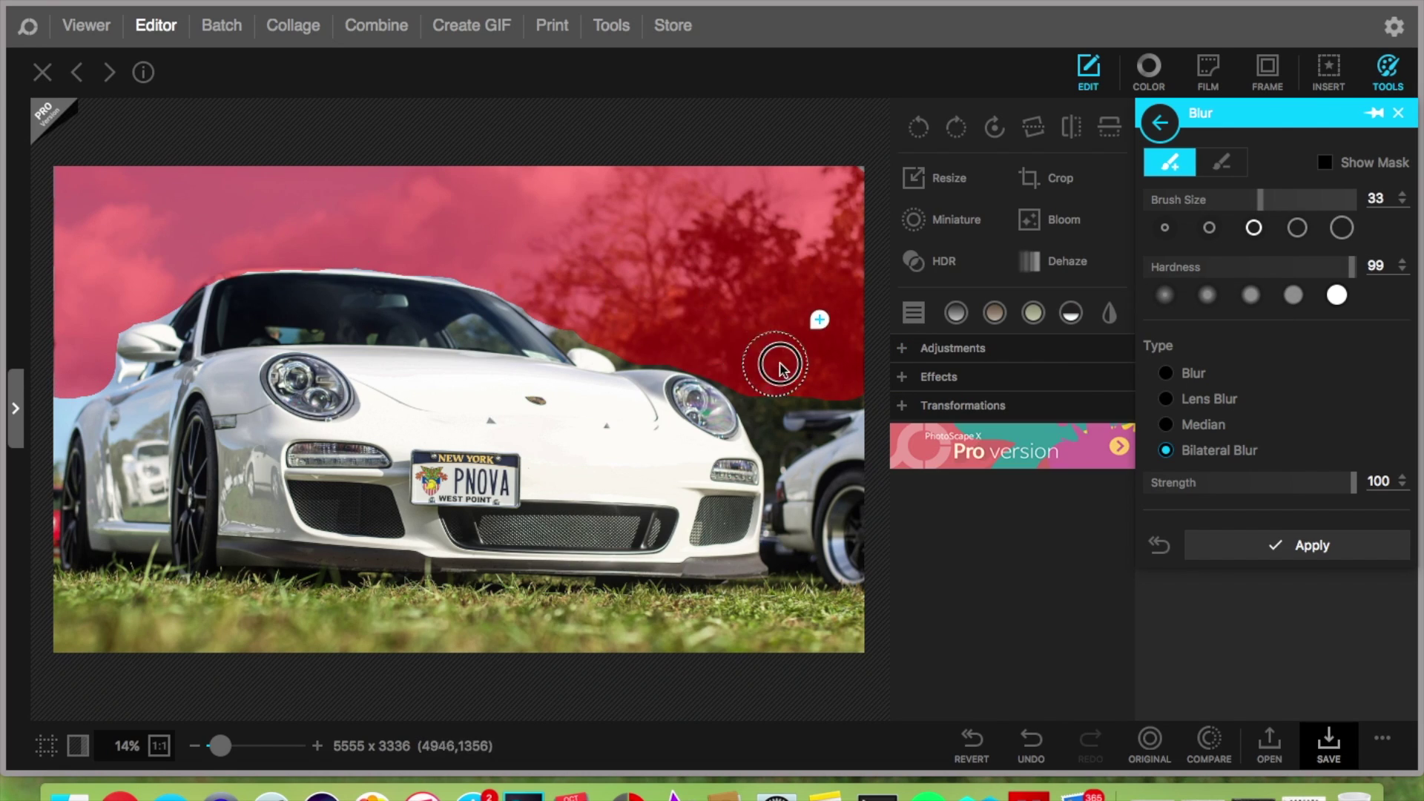
left_click_drag(830, 640, 78, 632)
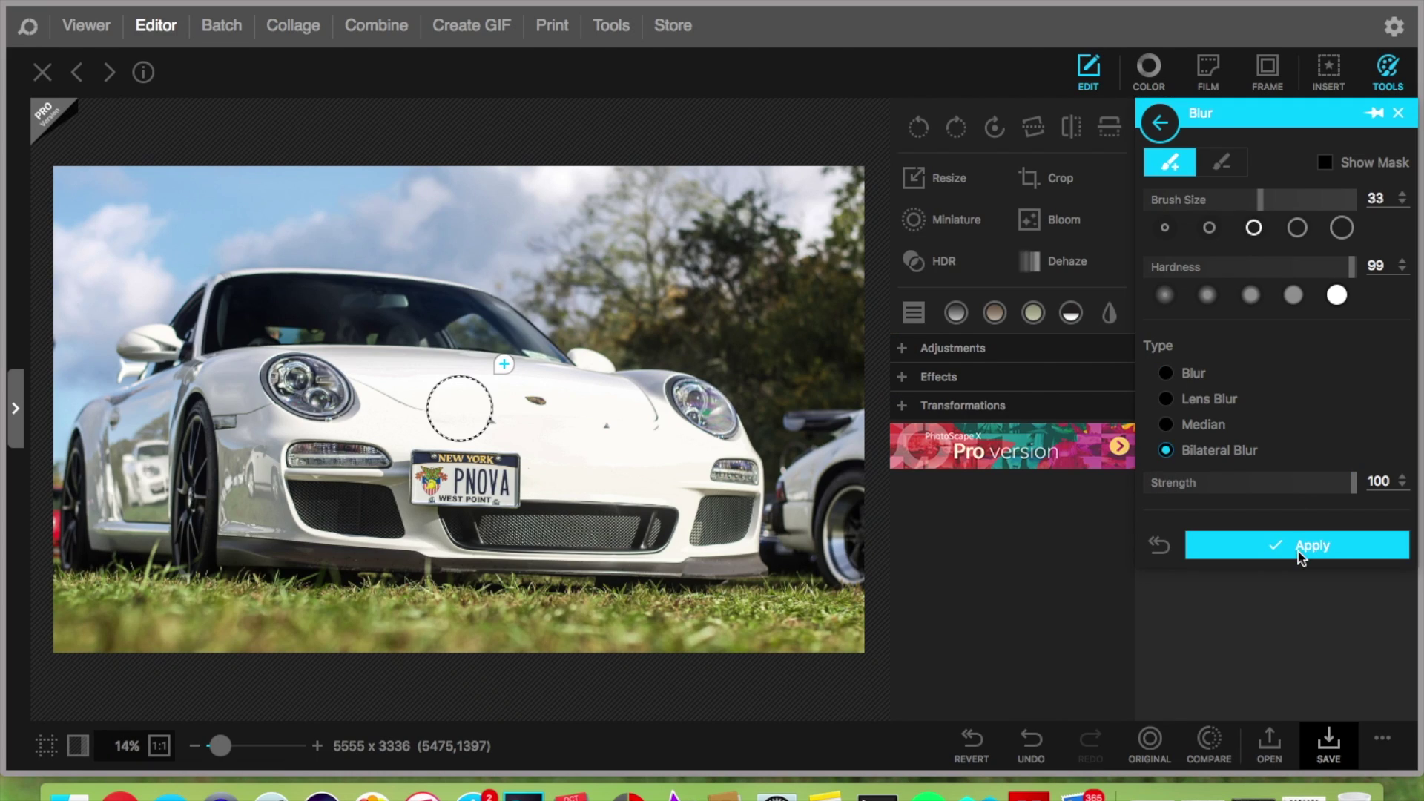
left_click(1166, 374)
left_click(1171, 453)
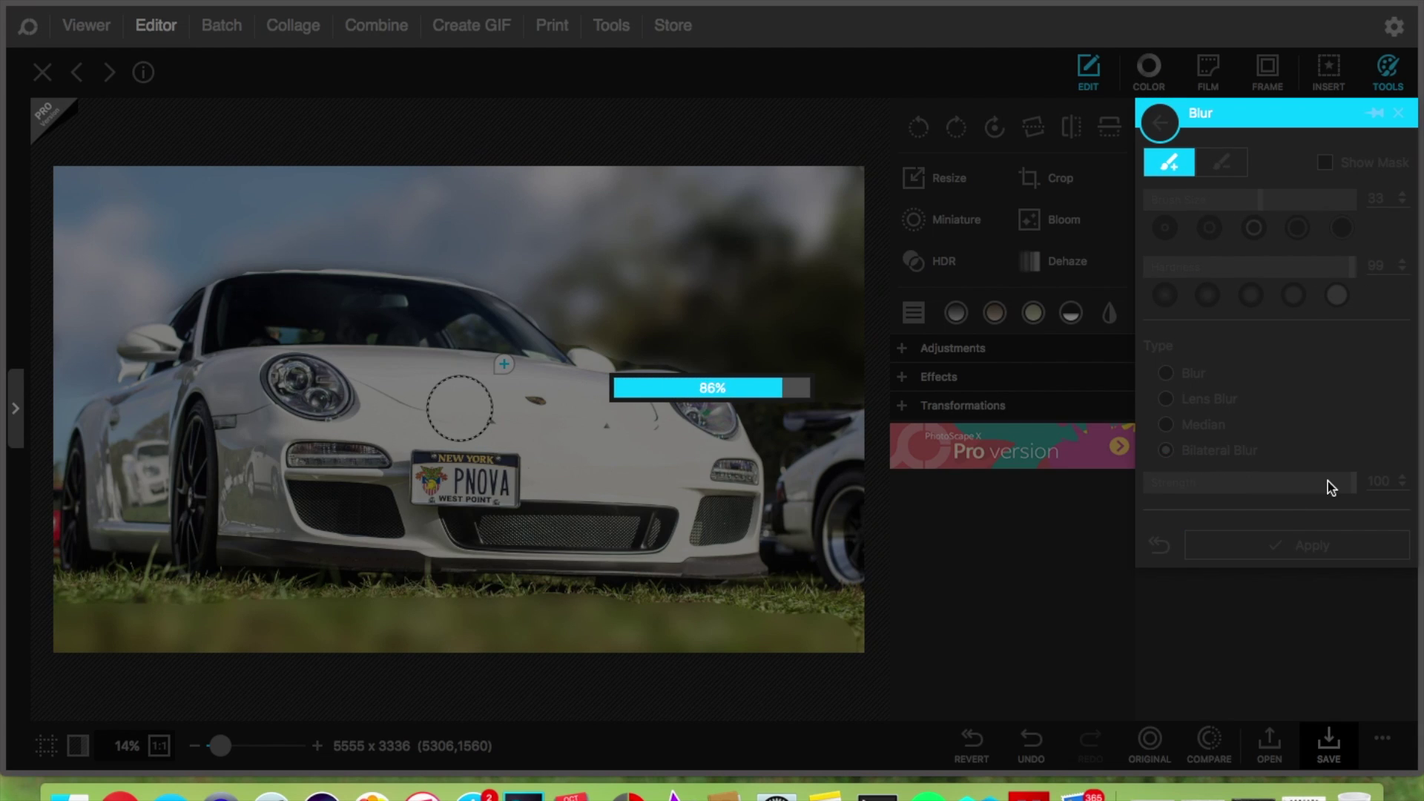
Brush a Blur at strength 44 over the license plate's number, apply it and save the photo.
left_click_drag(436, 512, 550, 528)
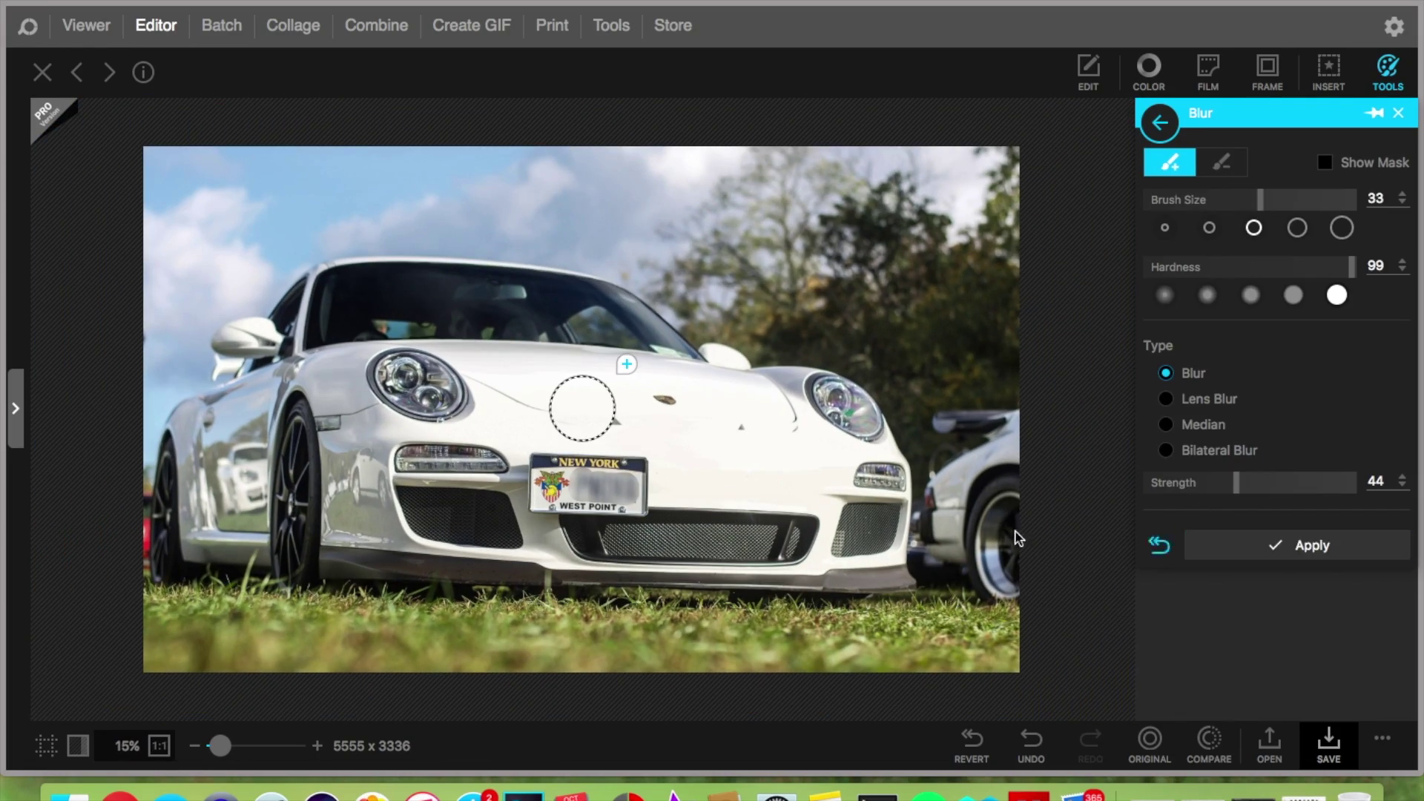
left_click(1297, 545)
left_click(1328, 742)
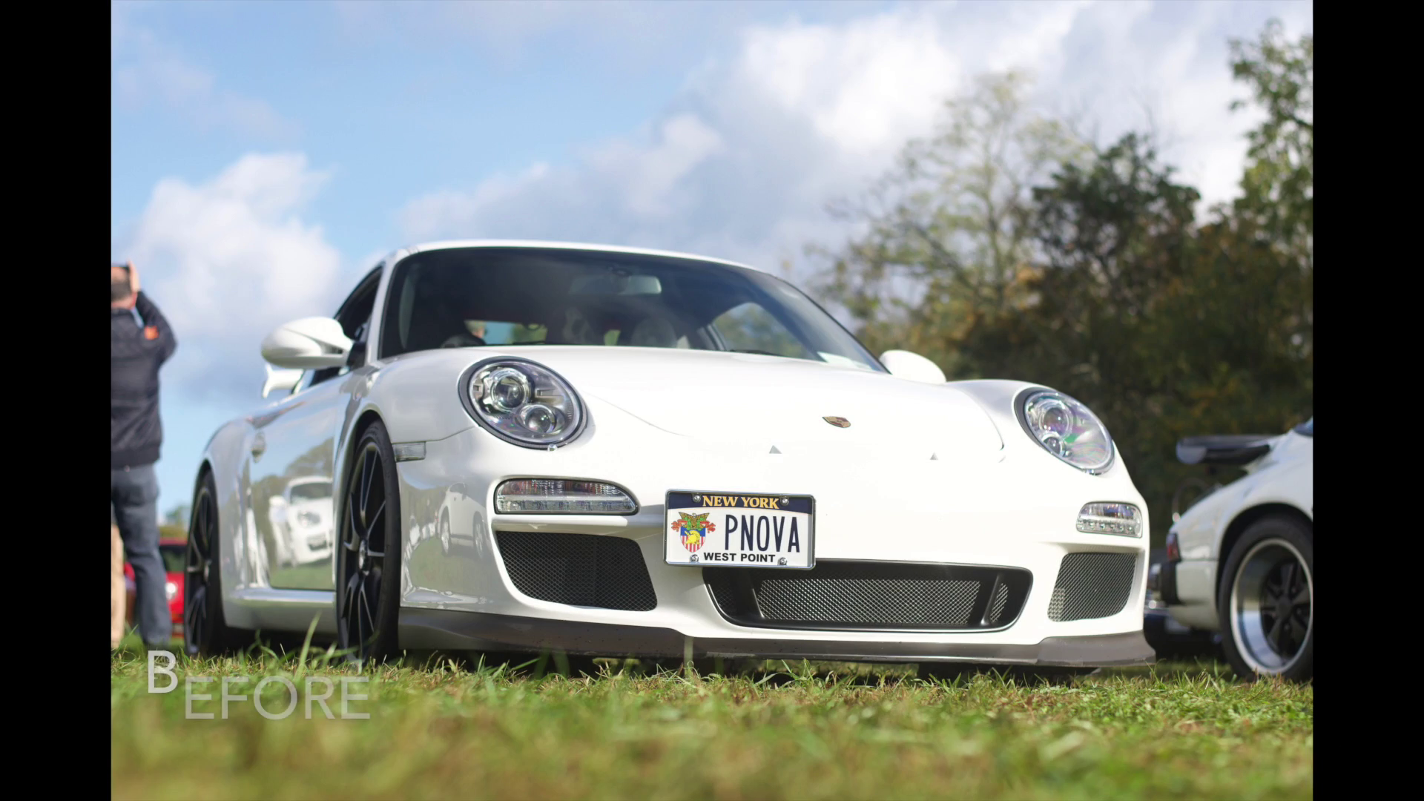